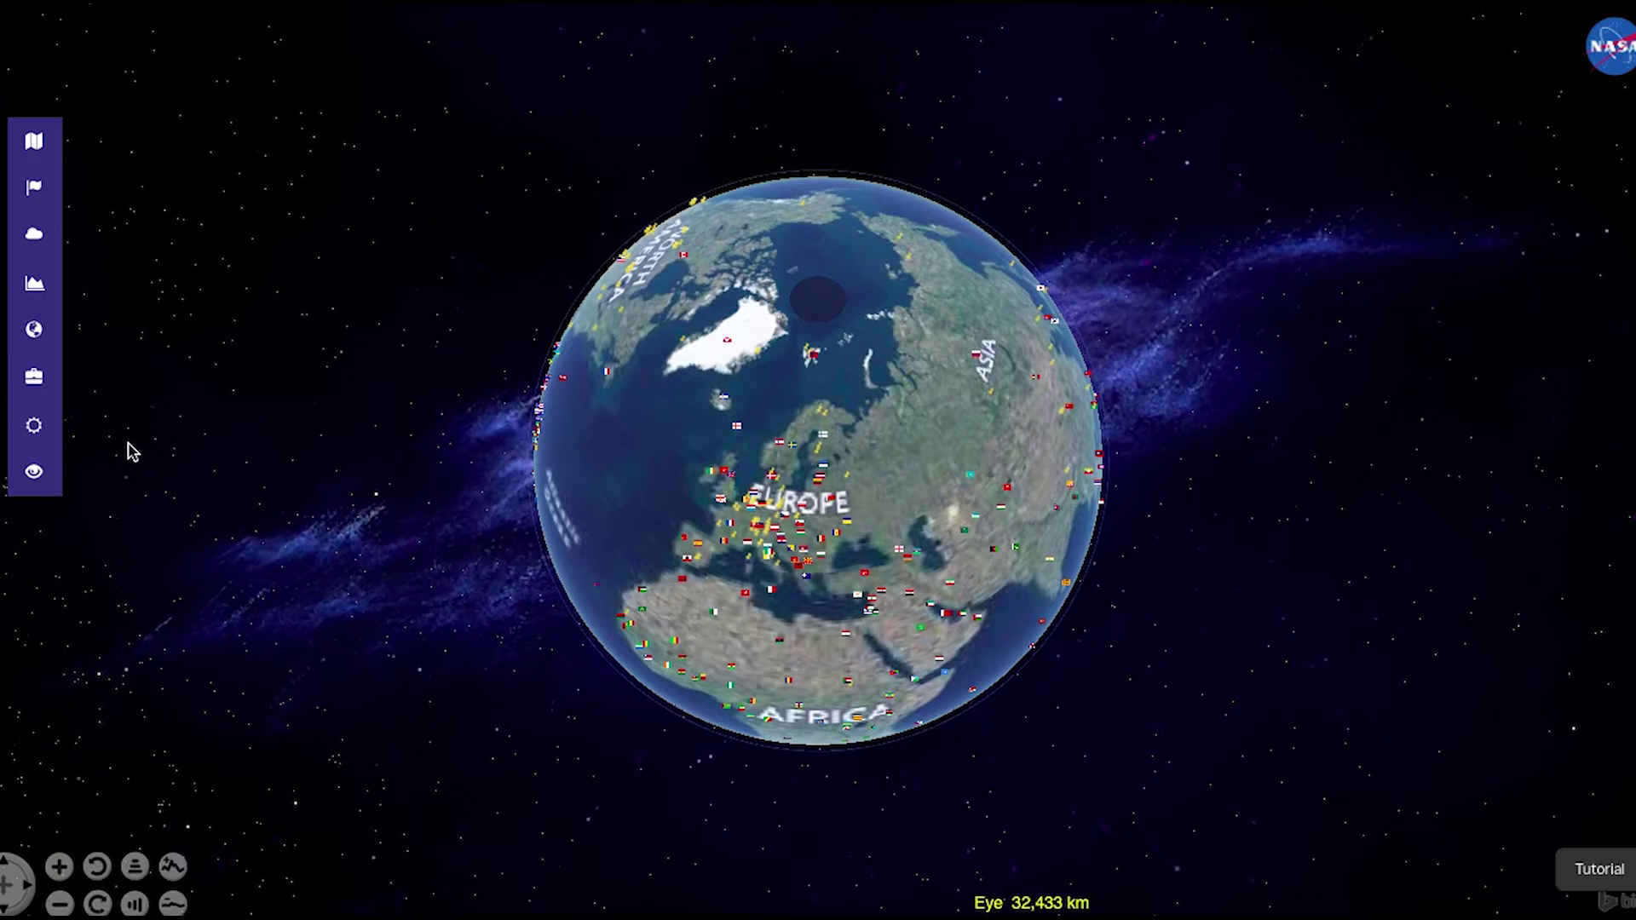
Show the Available Layers panel listing Blue Marble, Bing Aerial and Country Placemarks.
{"action": "left_click", "coordinate": [34, 145]}
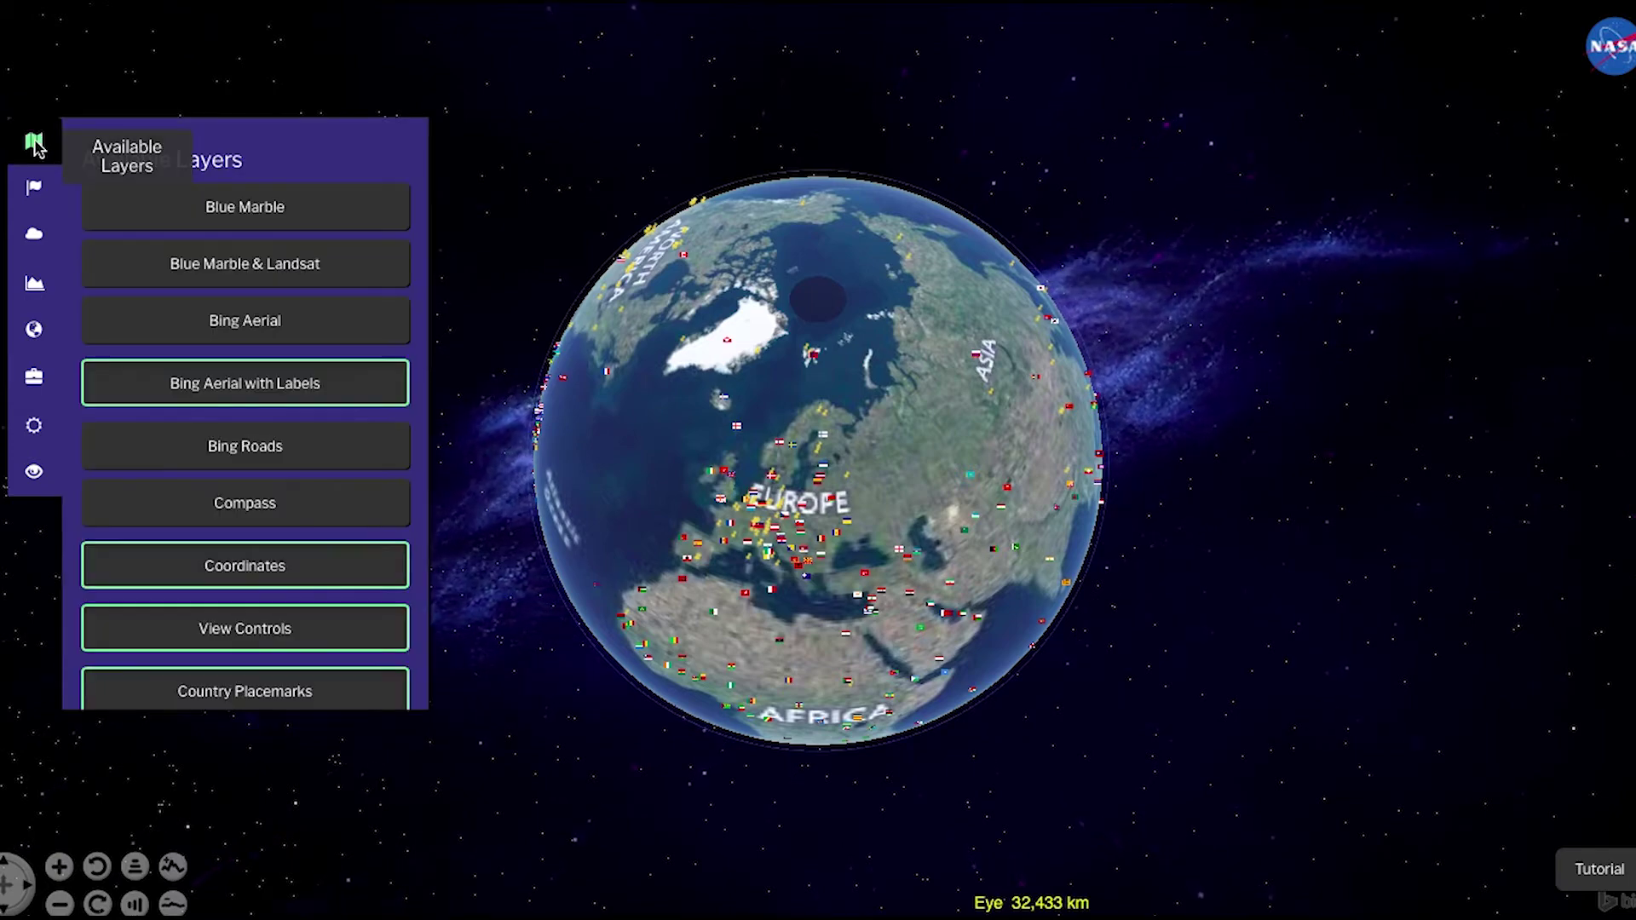
Toggle Bing Roads, Country Placemarks and Bing Aerial with Labels, then zoom into northern Europe.
{"action": "left_click", "coordinate": [170, 448]}
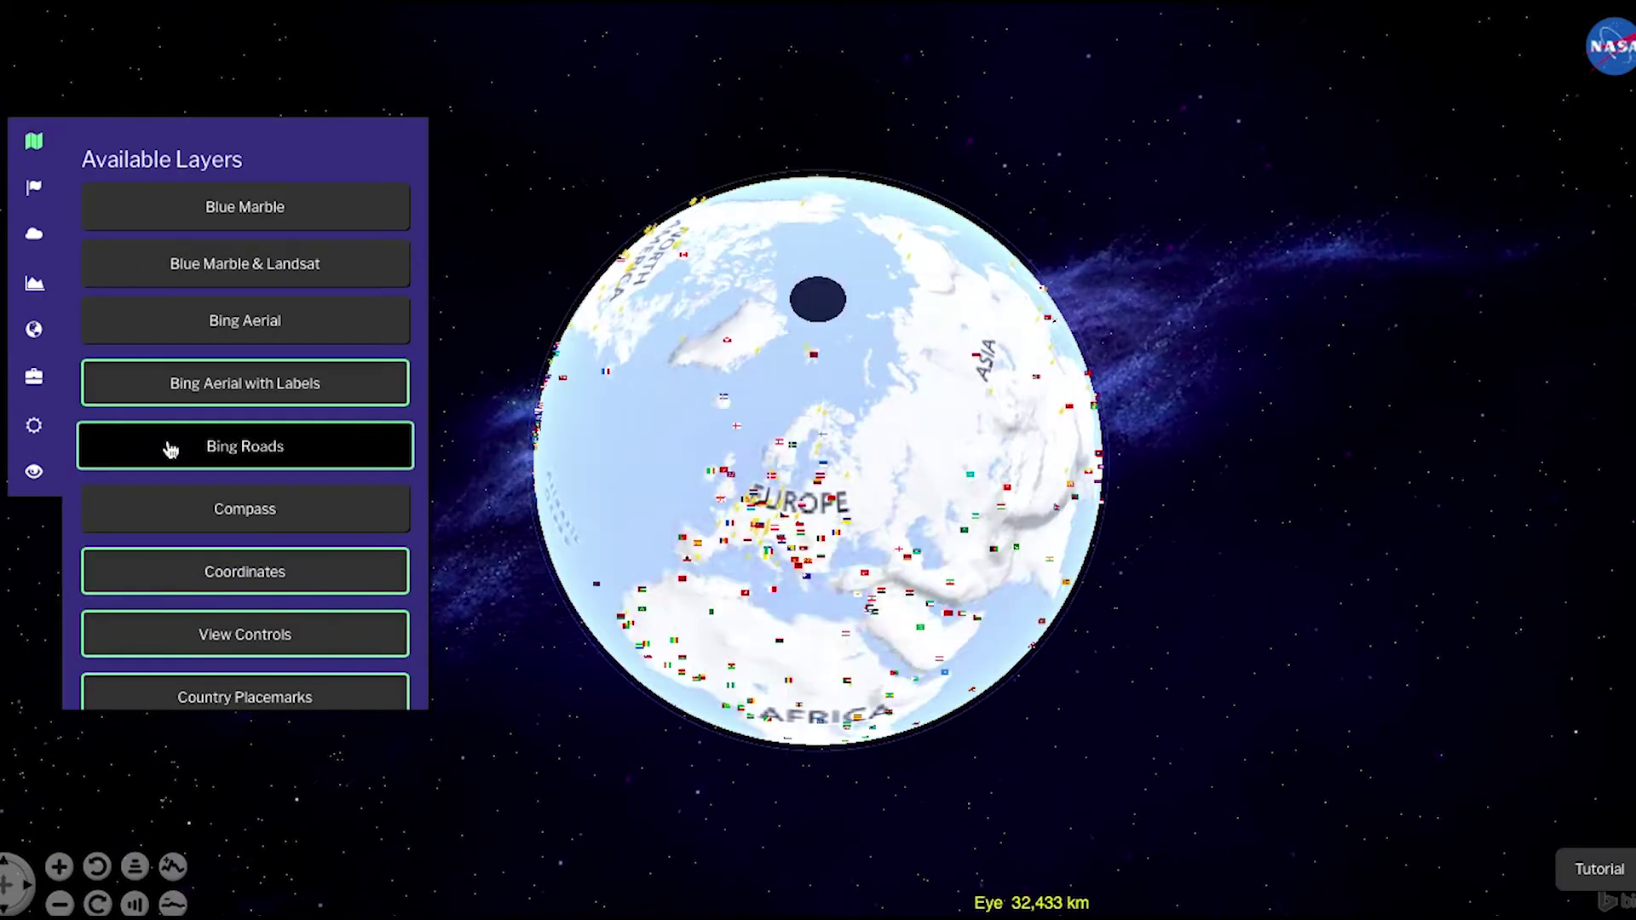
{"action": "left_click", "coordinate": [169, 449]}
{"action": "left_click", "coordinate": [190, 690]}
{"action": "left_click", "coordinate": [190, 690]}
{"action": "left_click", "coordinate": [242, 400]}
{"action": "left_click", "coordinate": [242, 401]}
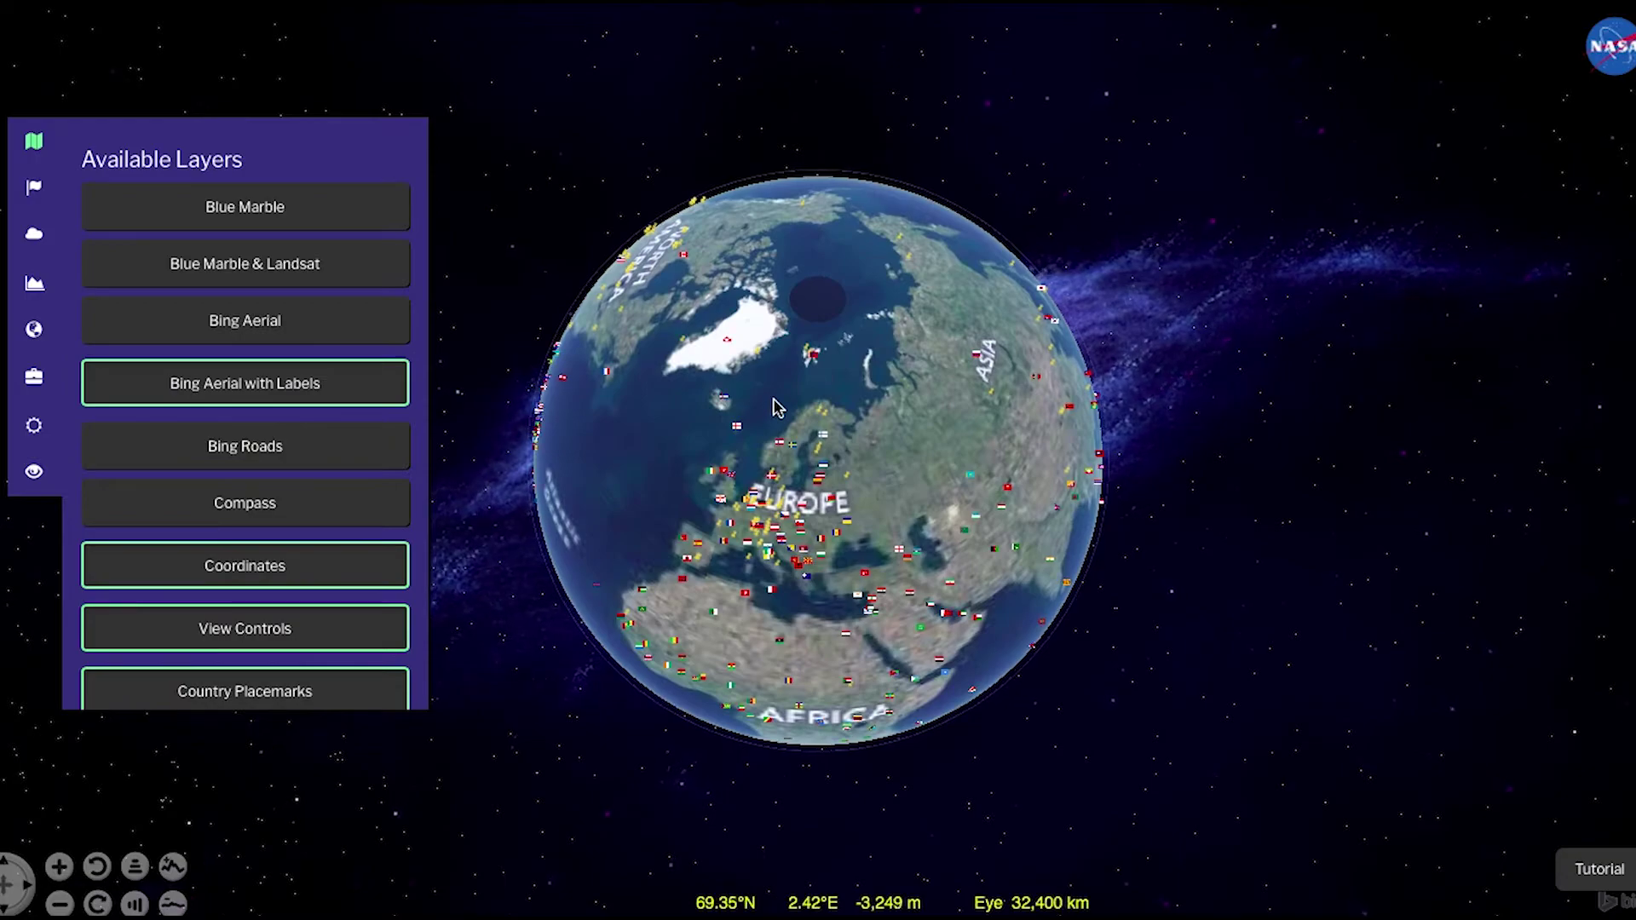
{"action": "scroll", "coordinate": [775, 407], "scroll_direction": "up", "scroll_amount": 8}
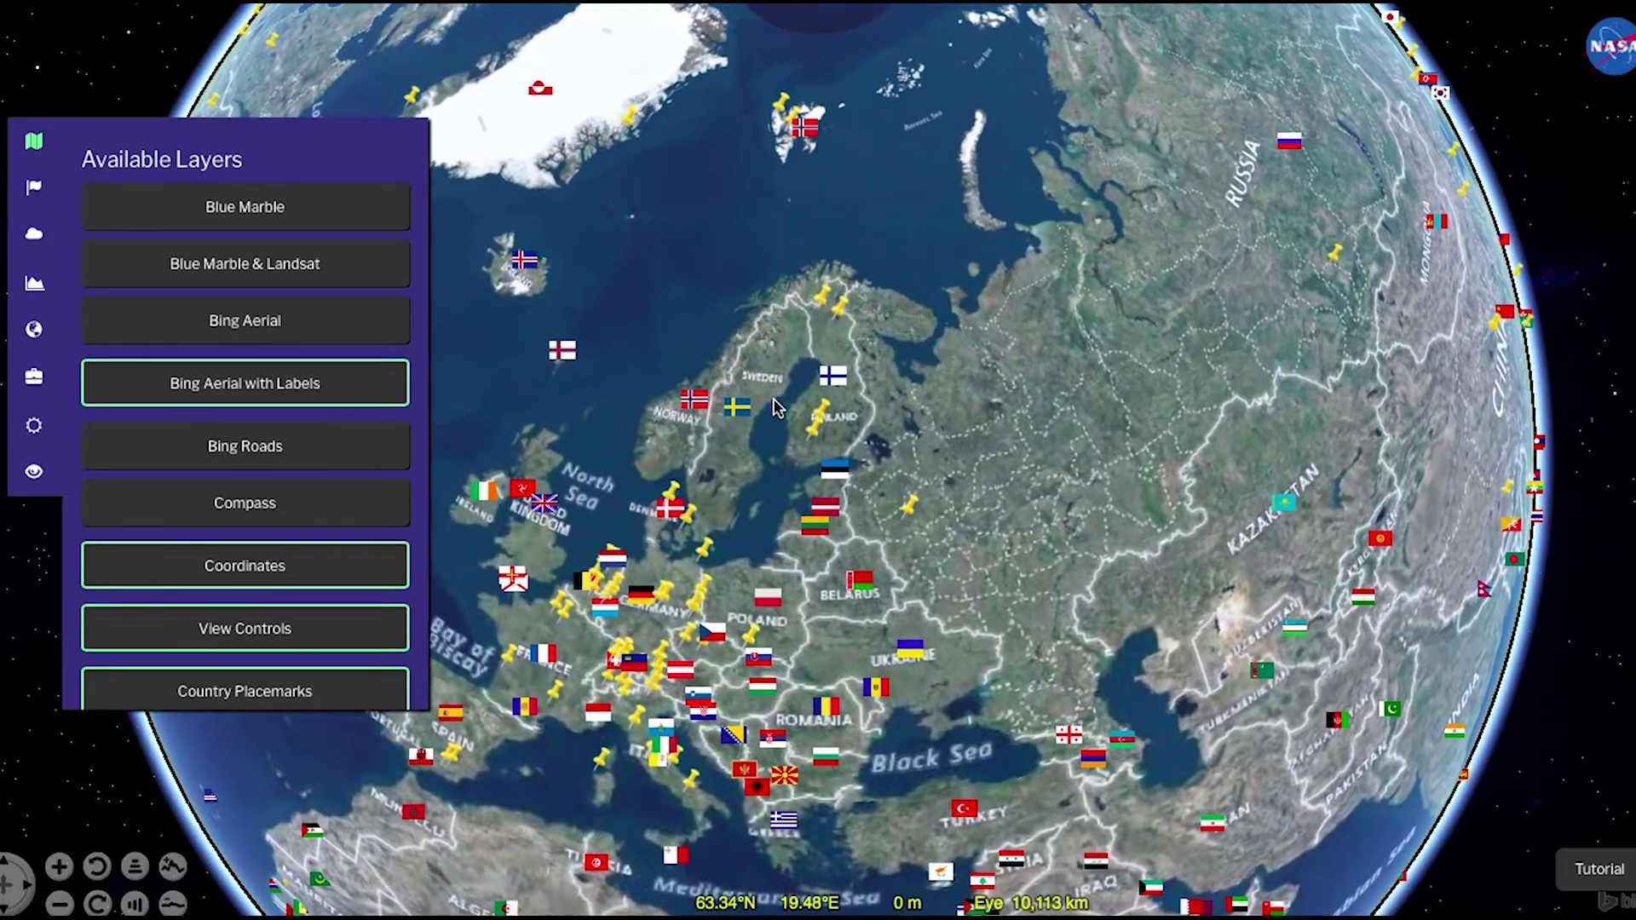
Open Finland's details in a widened panel and list its agricultural production datasets, sorted by name.
{"action": "left_click", "coordinate": [833, 377]}
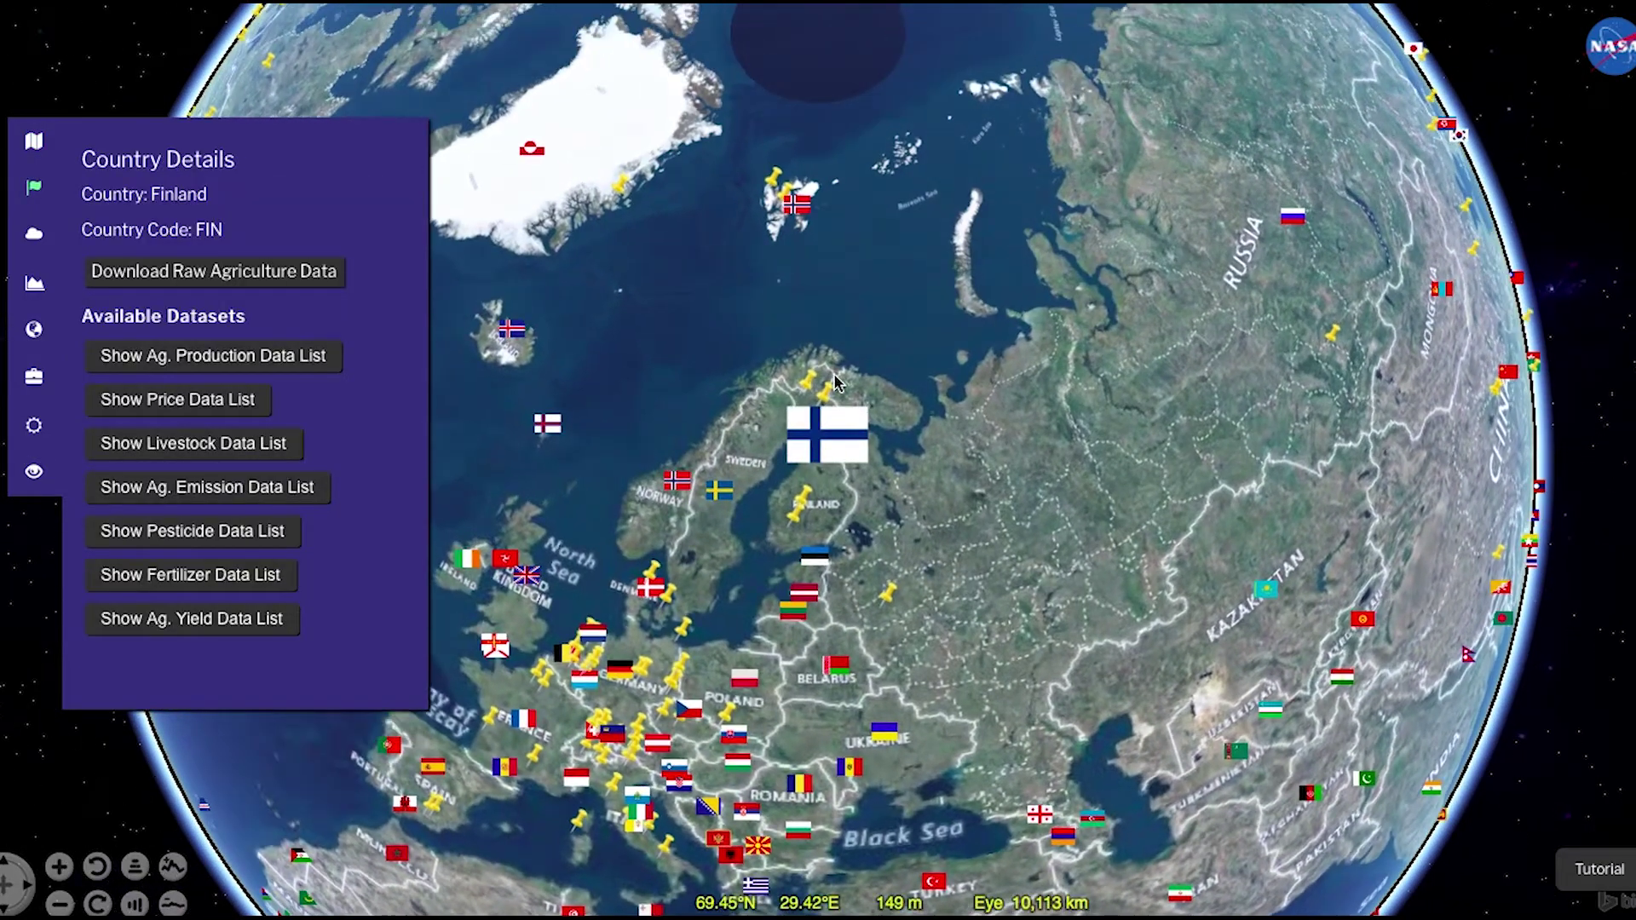
{"action": "left_click_drag", "start_coordinate": [430, 411], "coordinate": [1216, 413]}
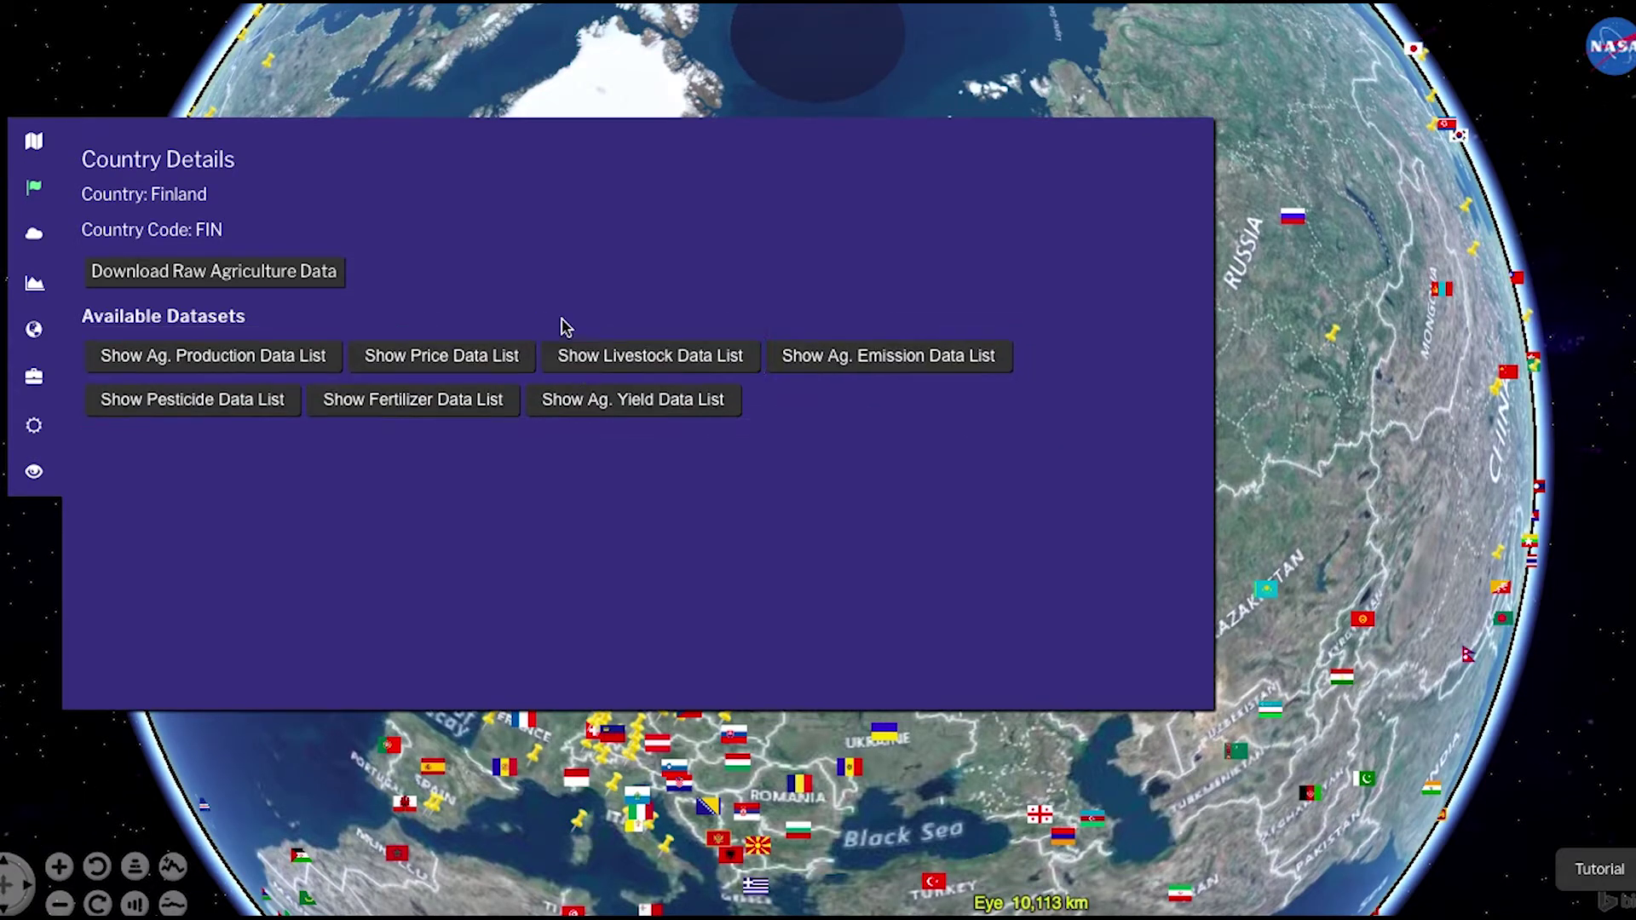
{"action": "left_click", "coordinate": [268, 357]}
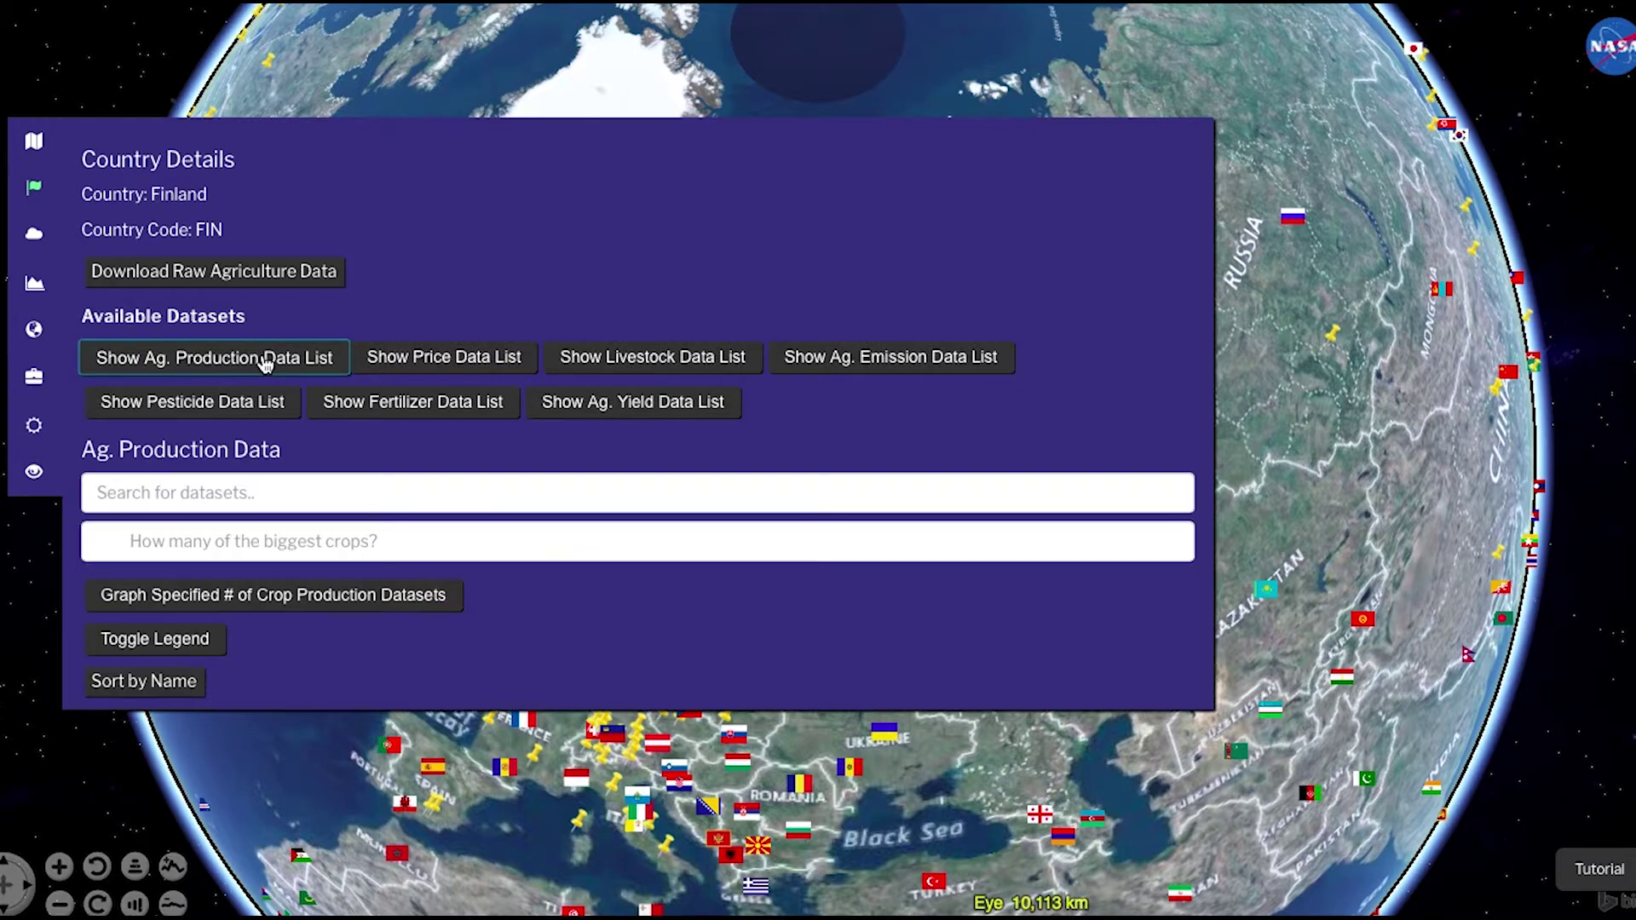
{"action": "scroll", "coordinate": [577, 589], "scroll_direction": "down", "scroll_amount": 5}
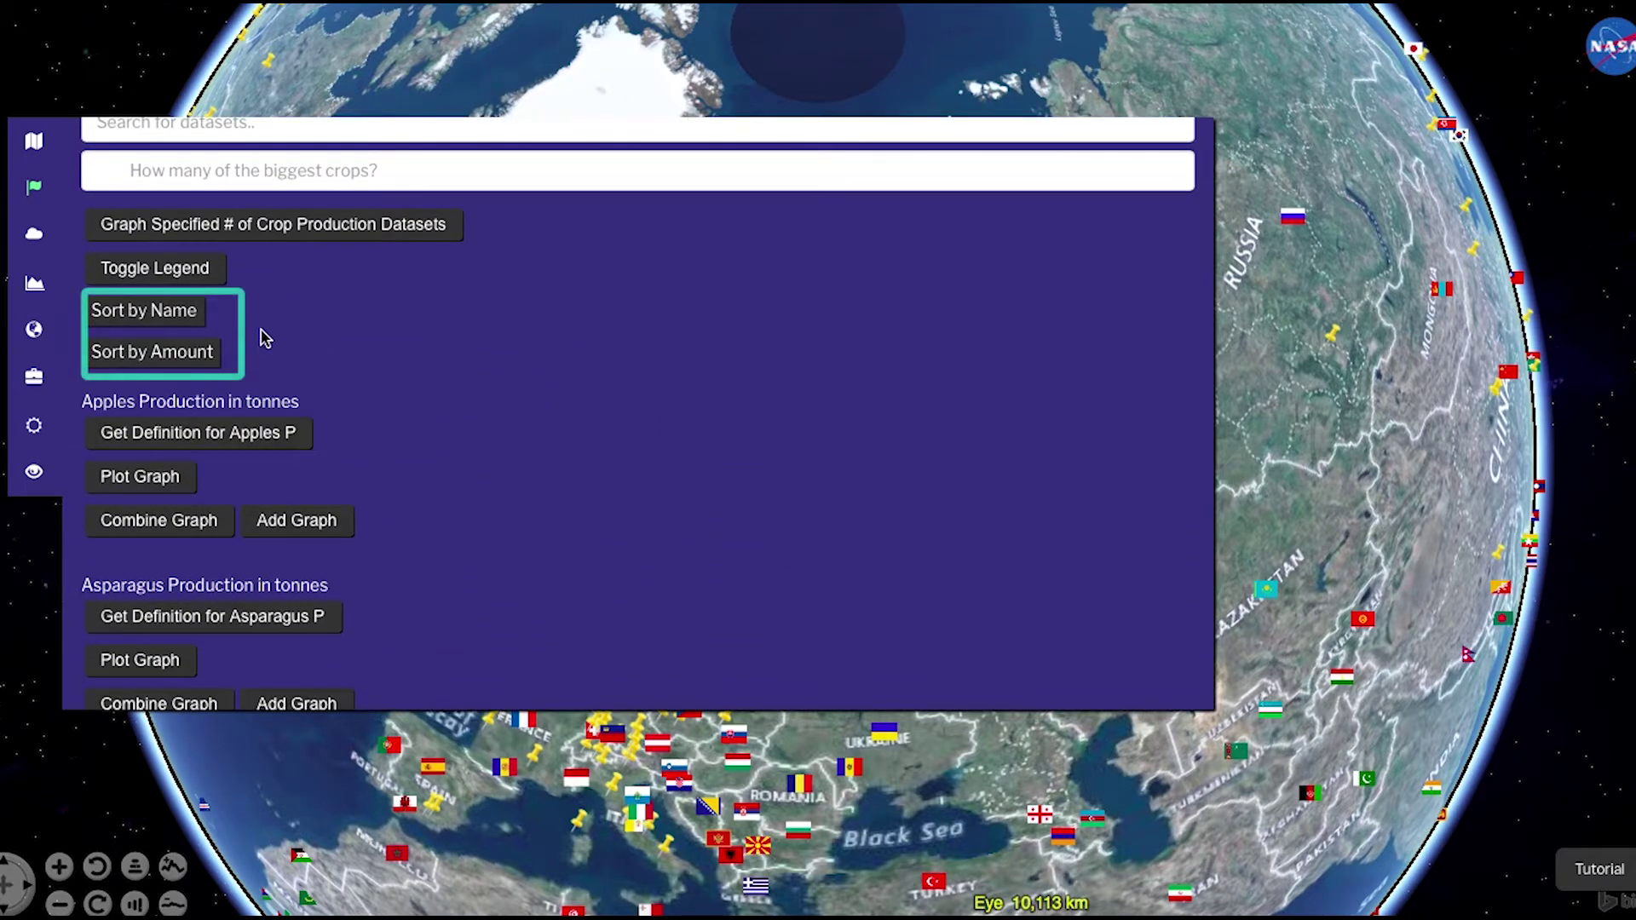
{"action": "left_click", "coordinate": [160, 361]}
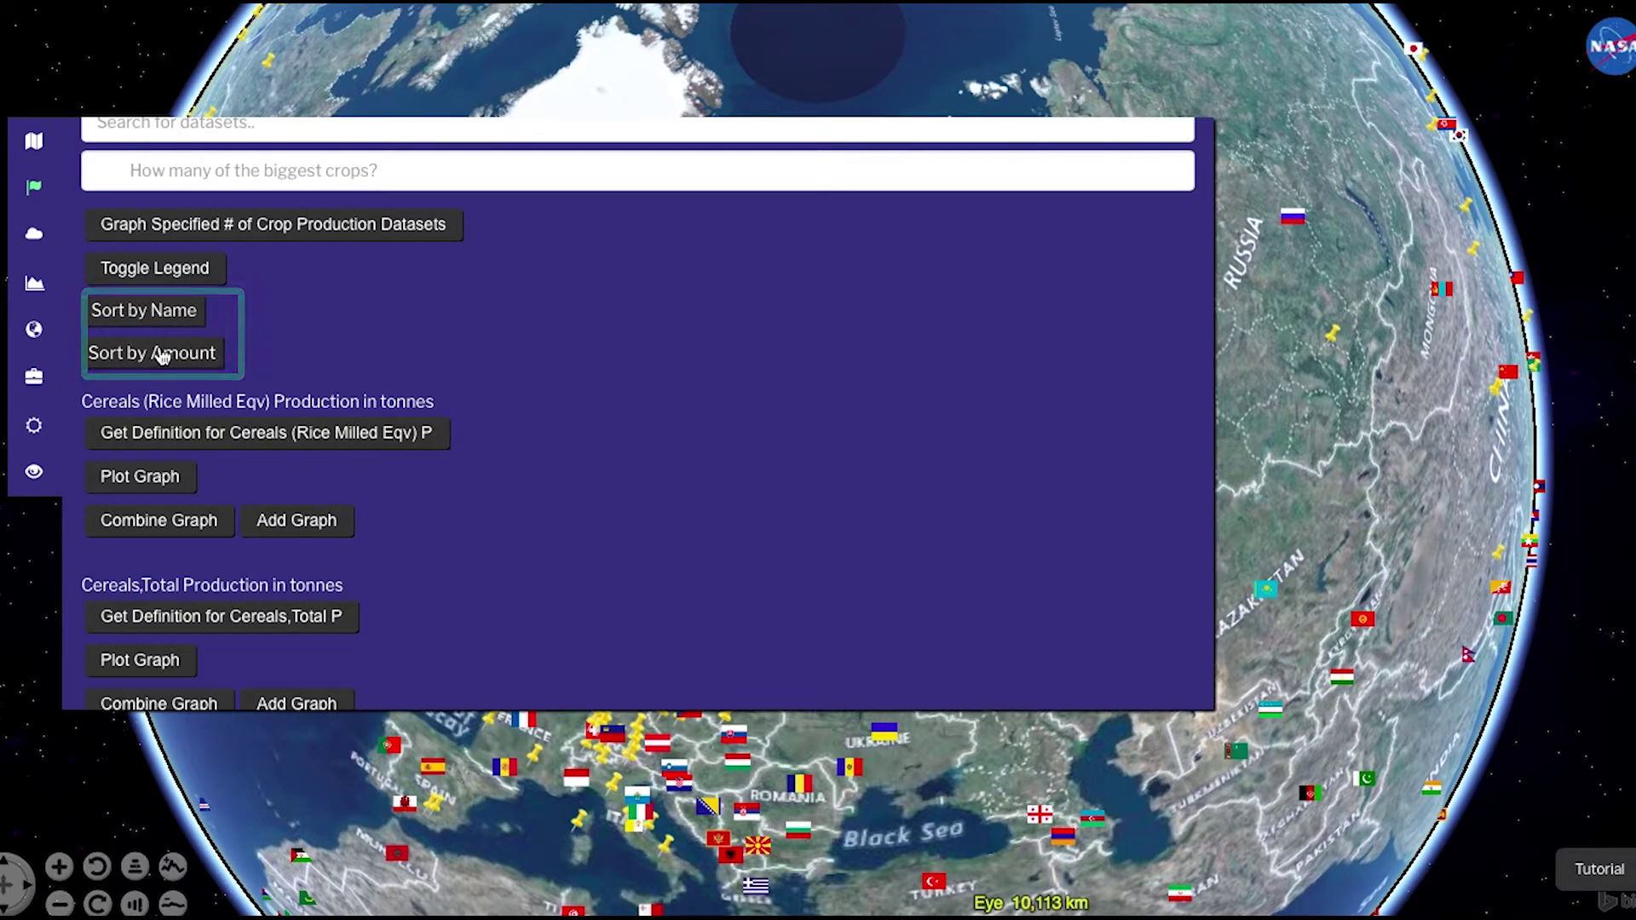
{"action": "left_click", "coordinate": [173, 315]}
Graph Finland's top 7 crop productions by year as a stacked chart.
{"action": "left_click", "coordinate": [290, 230]}
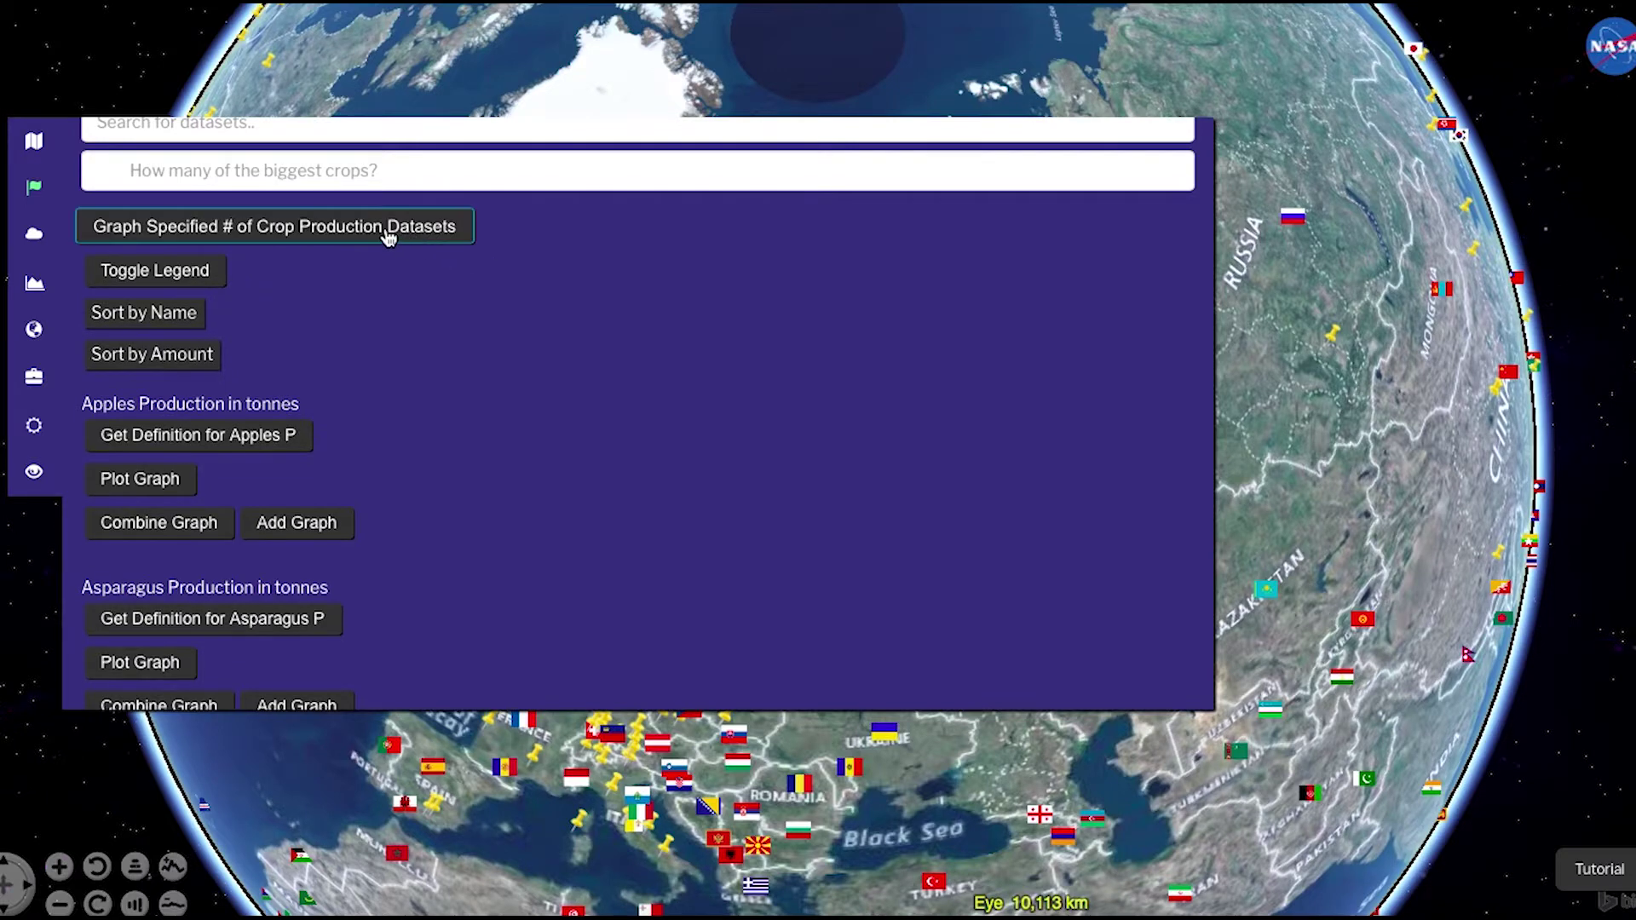
{"action": "left_click", "coordinate": [388, 236]}
{"action": "scroll", "coordinate": [523, 397], "scroll_direction": "down", "scroll_amount": 3}
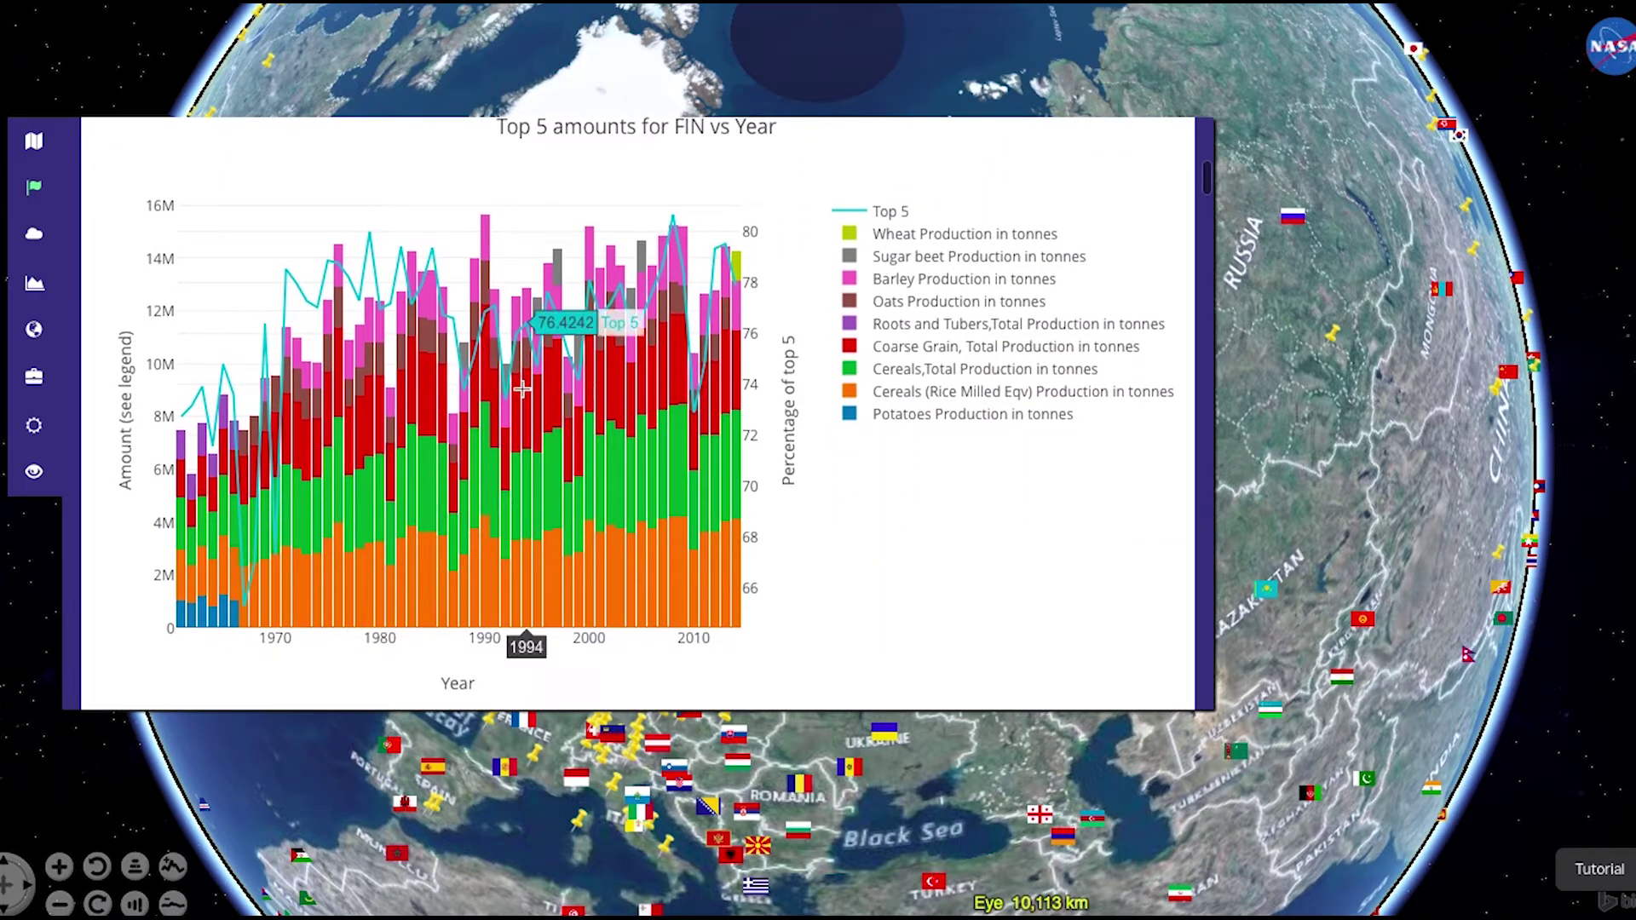
{"action": "scroll", "coordinate": [522, 388], "scroll_direction": "up", "scroll_amount": 5}
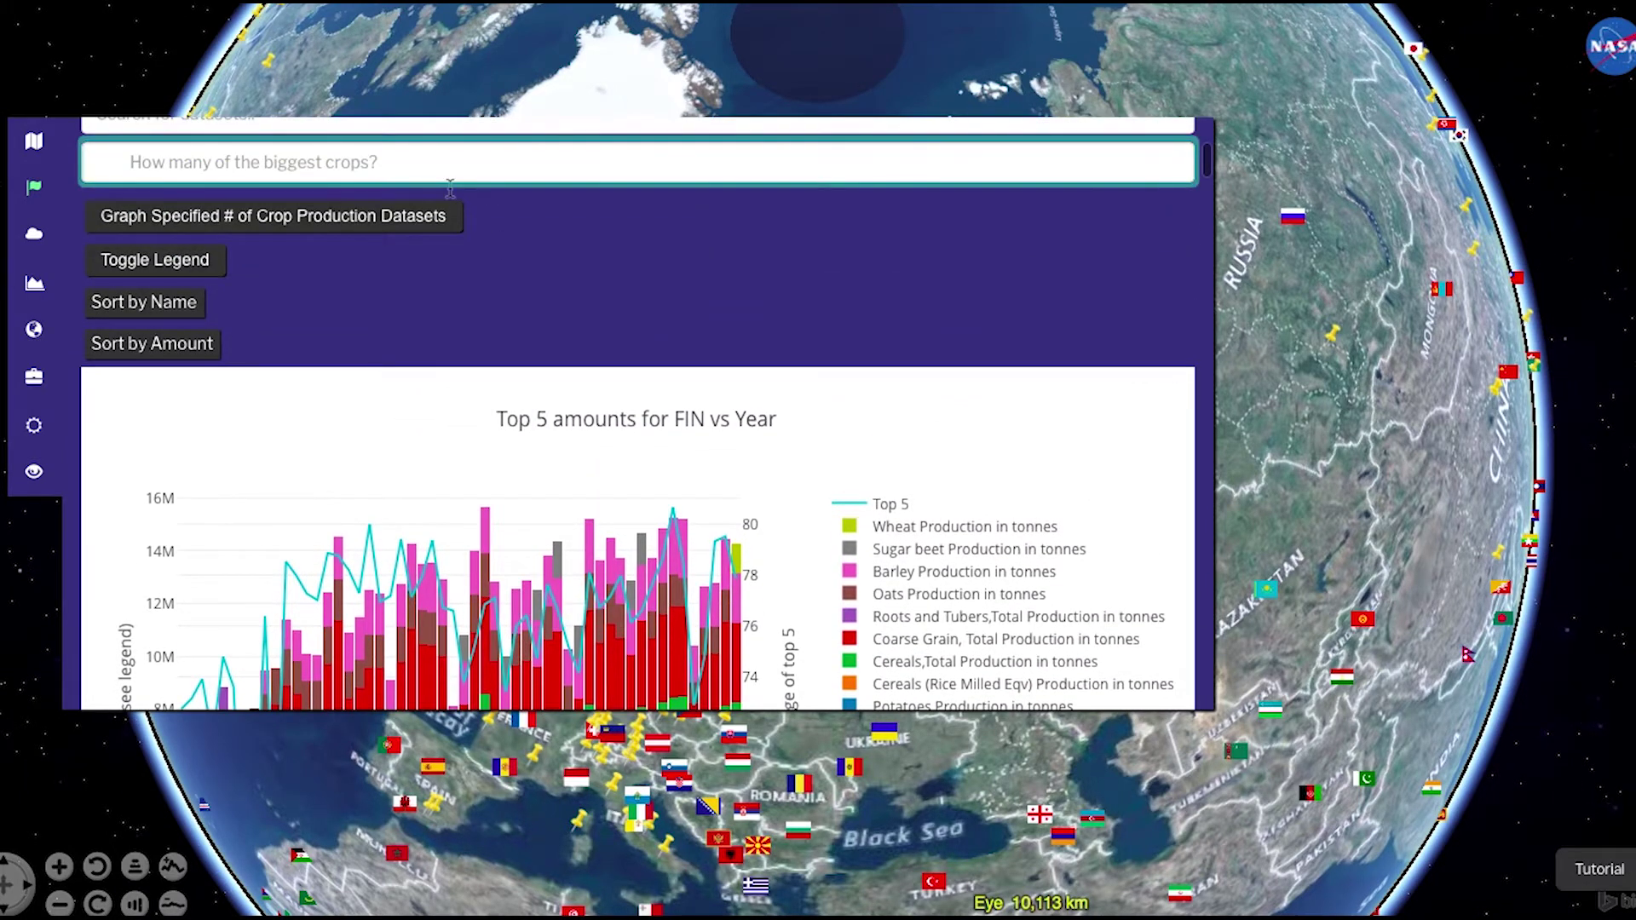
{"action": "left_click", "coordinate": [412, 212]}
{"action": "left_click", "coordinate": [401, 217]}
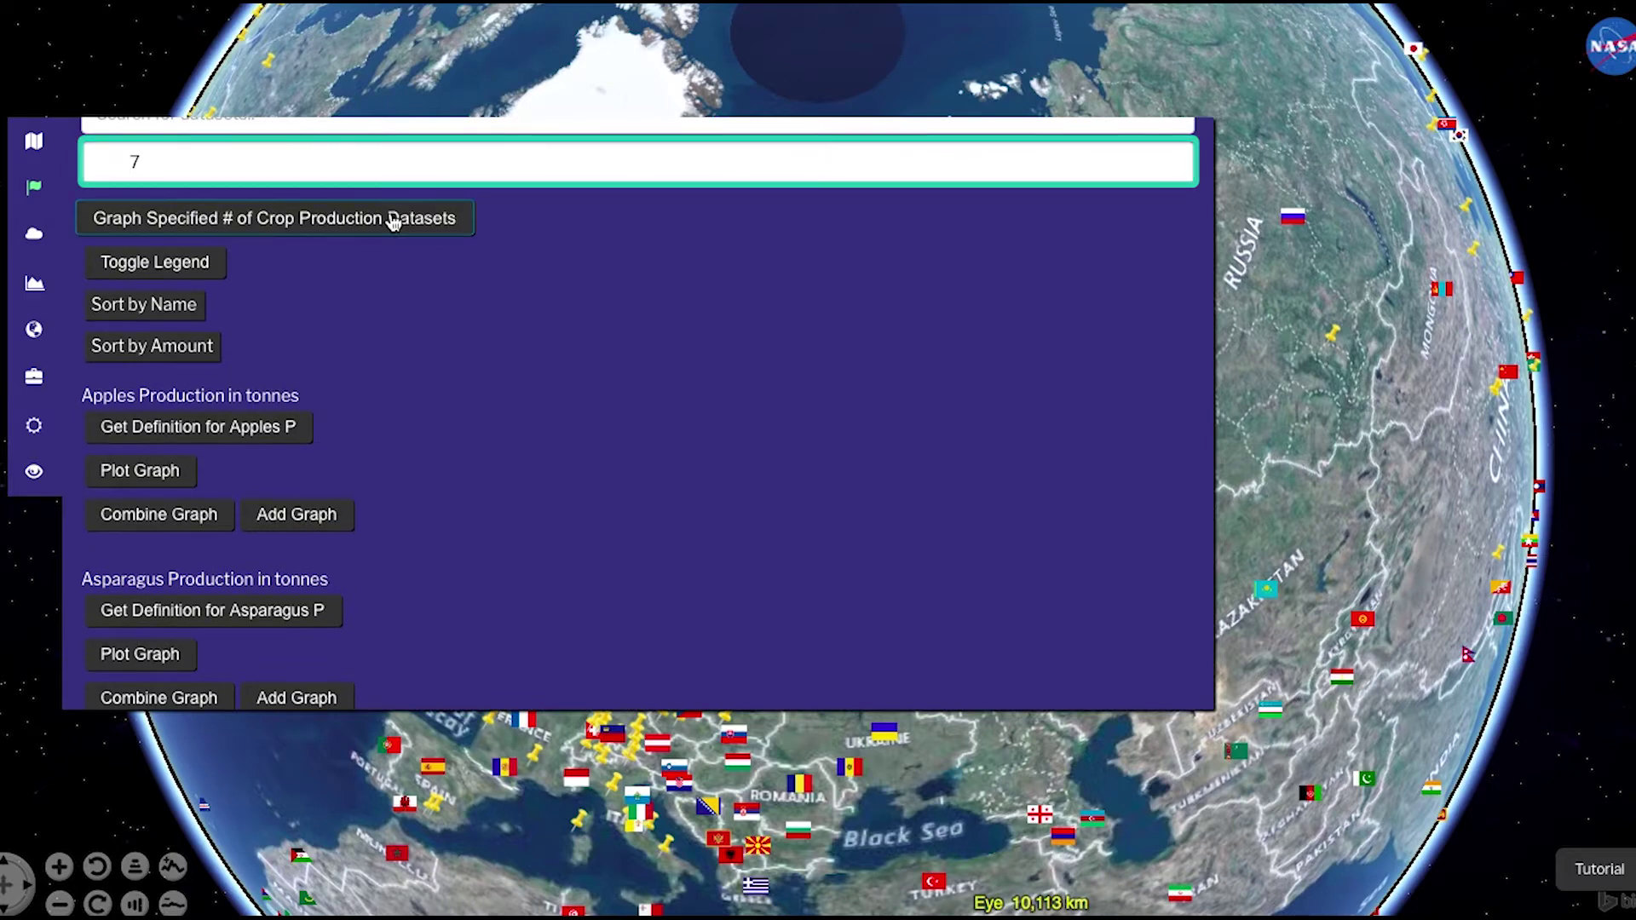
{"action": "scroll", "coordinate": [456, 369], "scroll_direction": "down", "scroll_amount": 4}
{"action": "mouse_move", "coordinate": [455, 362]}
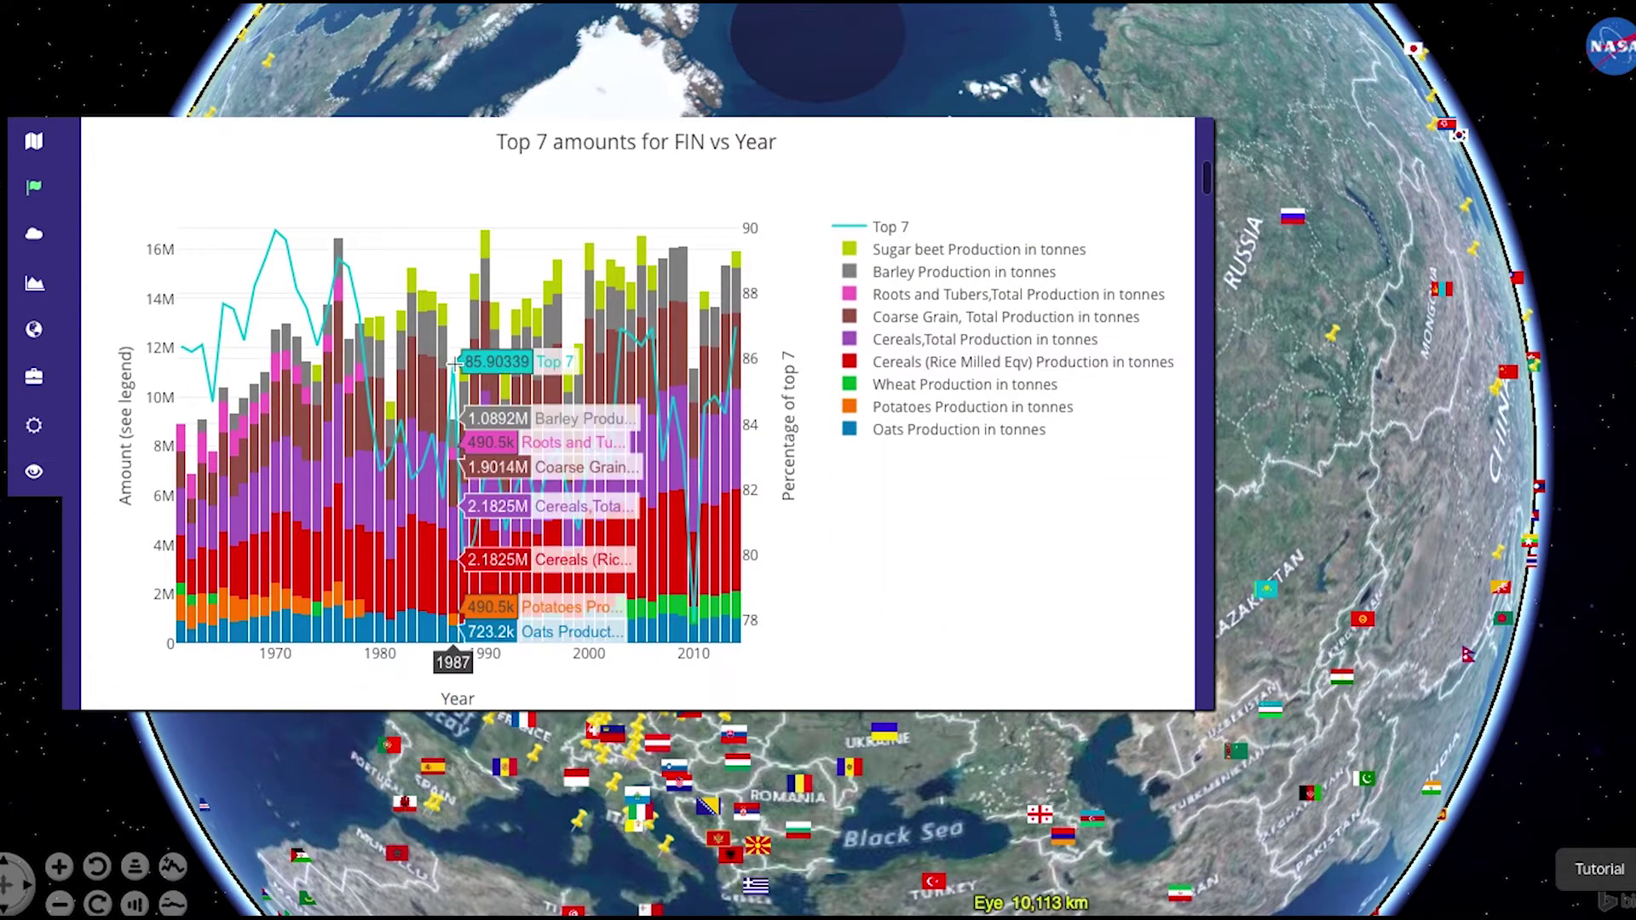
{"action": "scroll", "coordinate": [456, 364], "scroll_direction": "up", "scroll_amount": 4}
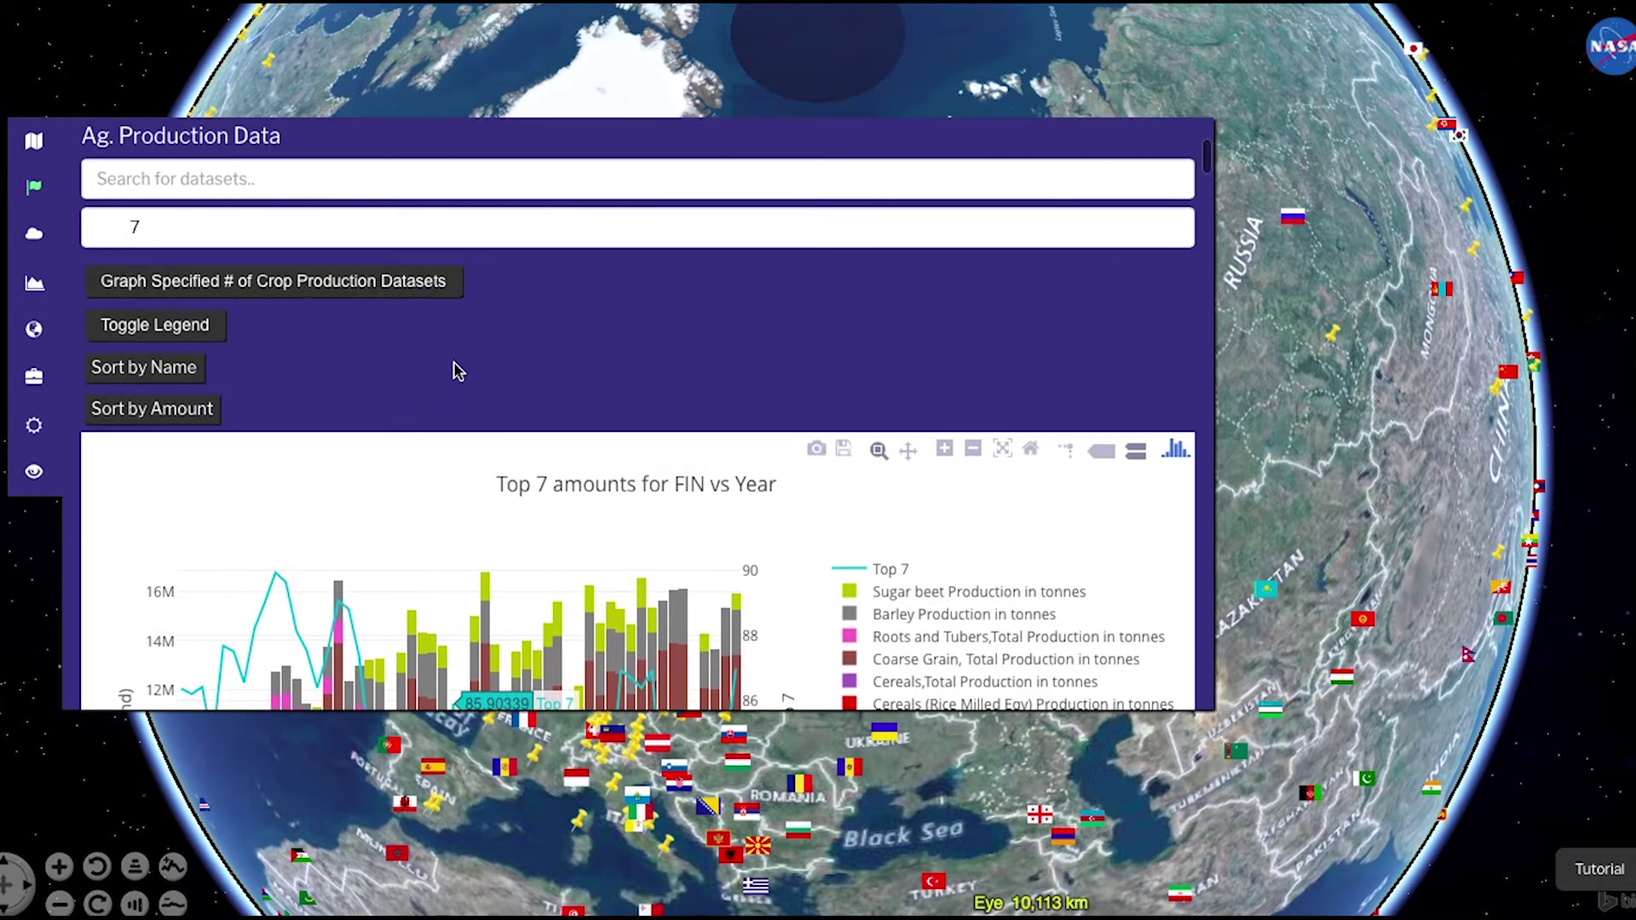
{"action": "left_click", "coordinate": [426, 290]}
Search the crop datasets for 'berrie' and briefly plot the Berries nes chart.
{"action": "left_click", "coordinate": [427, 181]}
{"action": "type", "text": "berrie"}
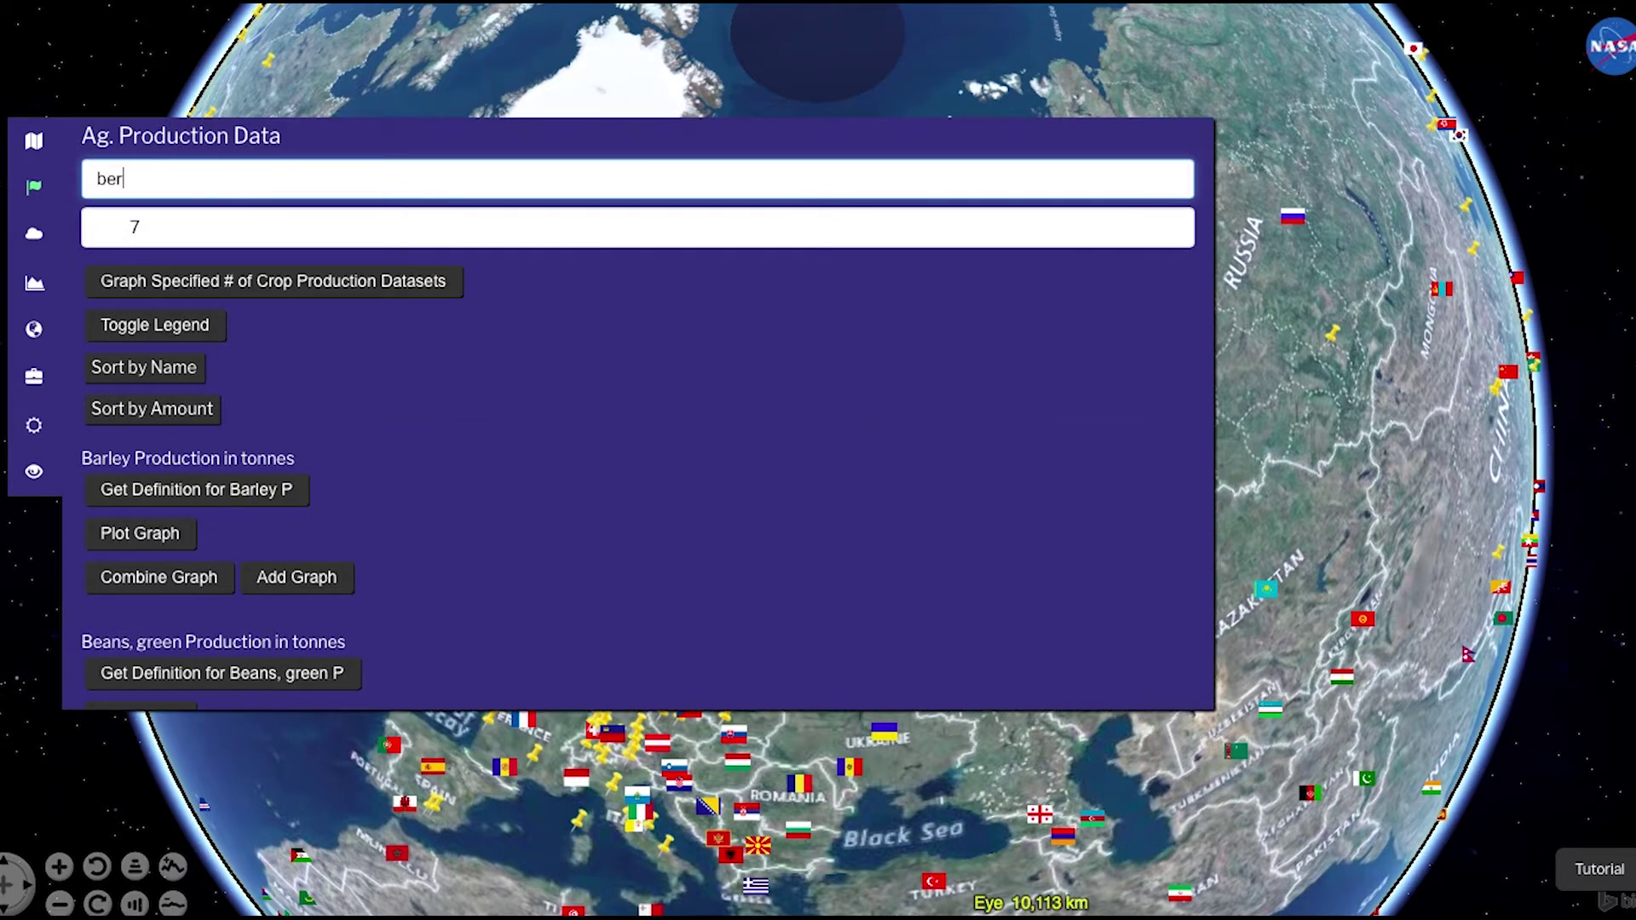
{"action": "scroll", "coordinate": [663, 484], "scroll_direction": "down", "scroll_amount": 3}
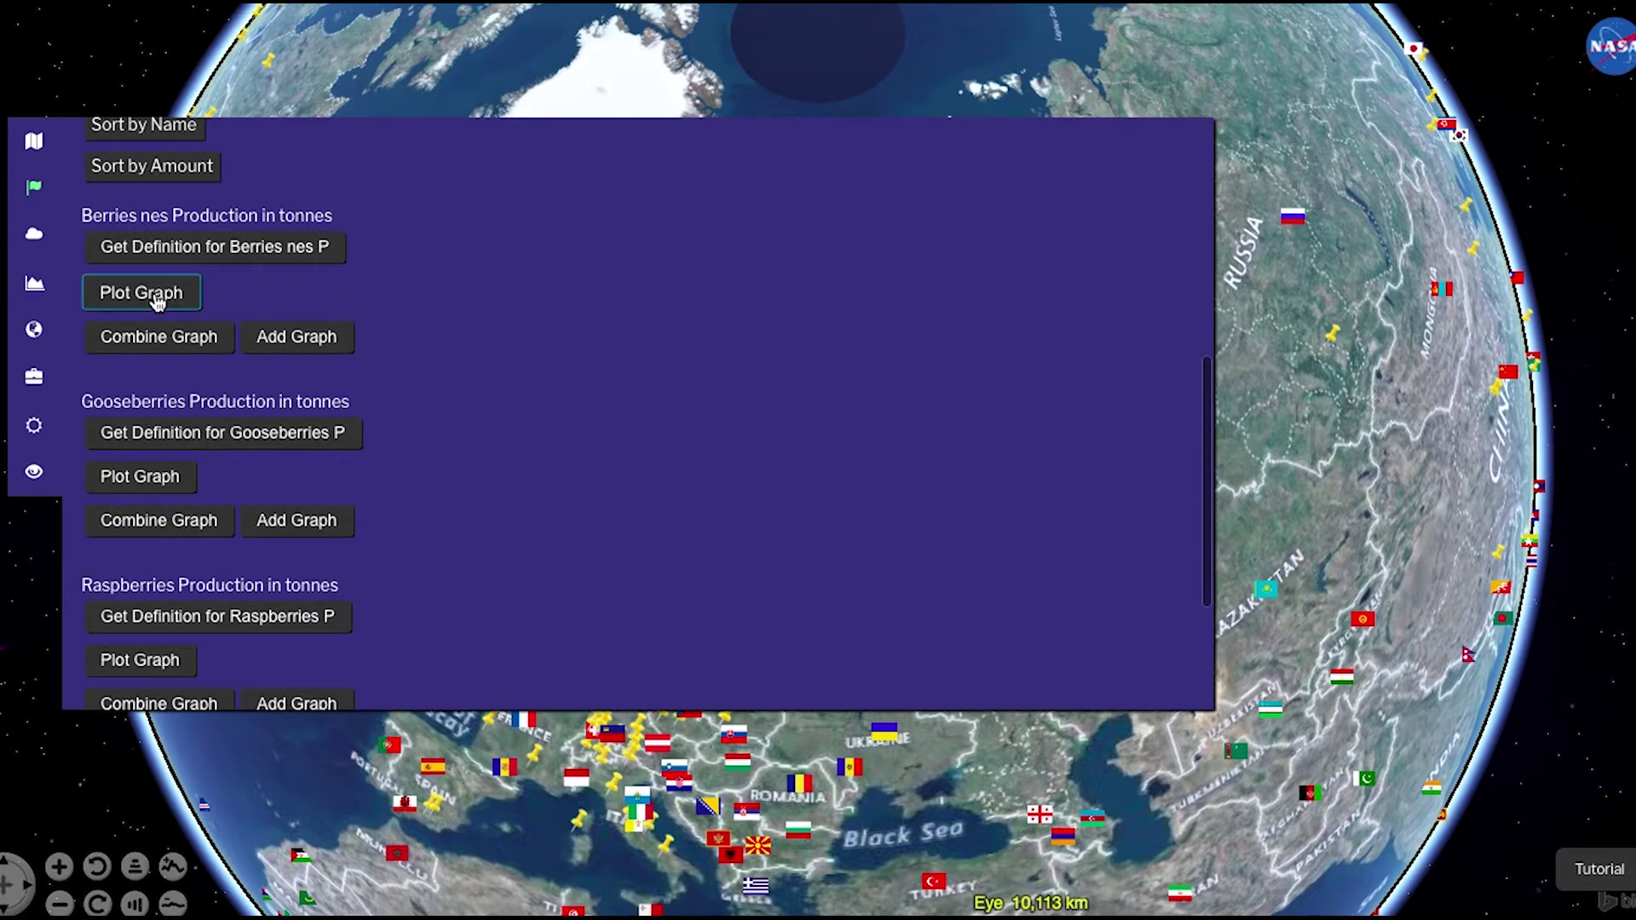
{"action": "left_click", "coordinate": [147, 291]}
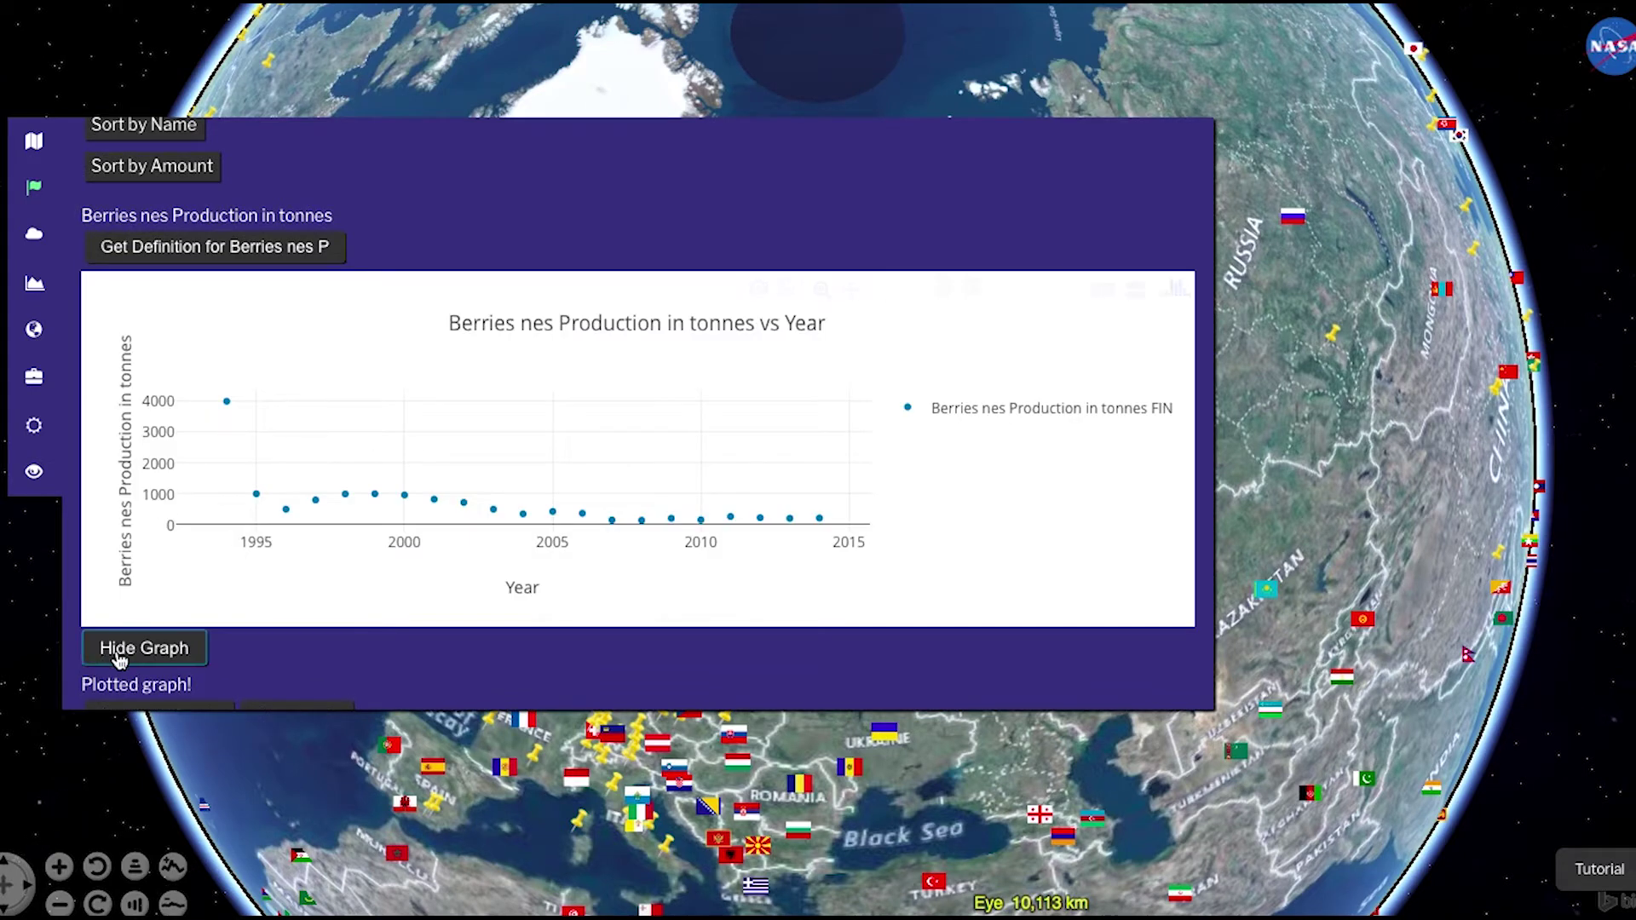
{"action": "left_click", "coordinate": [123, 652]}
{"action": "left_click", "coordinate": [124, 456]}
Combine Gooseberries and Raspberries production in one graph and add a Strawberries chart.
{"action": "left_click", "coordinate": [125, 550]}
{"action": "scroll", "coordinate": [127, 564], "scroll_direction": "down", "scroll_amount": 3}
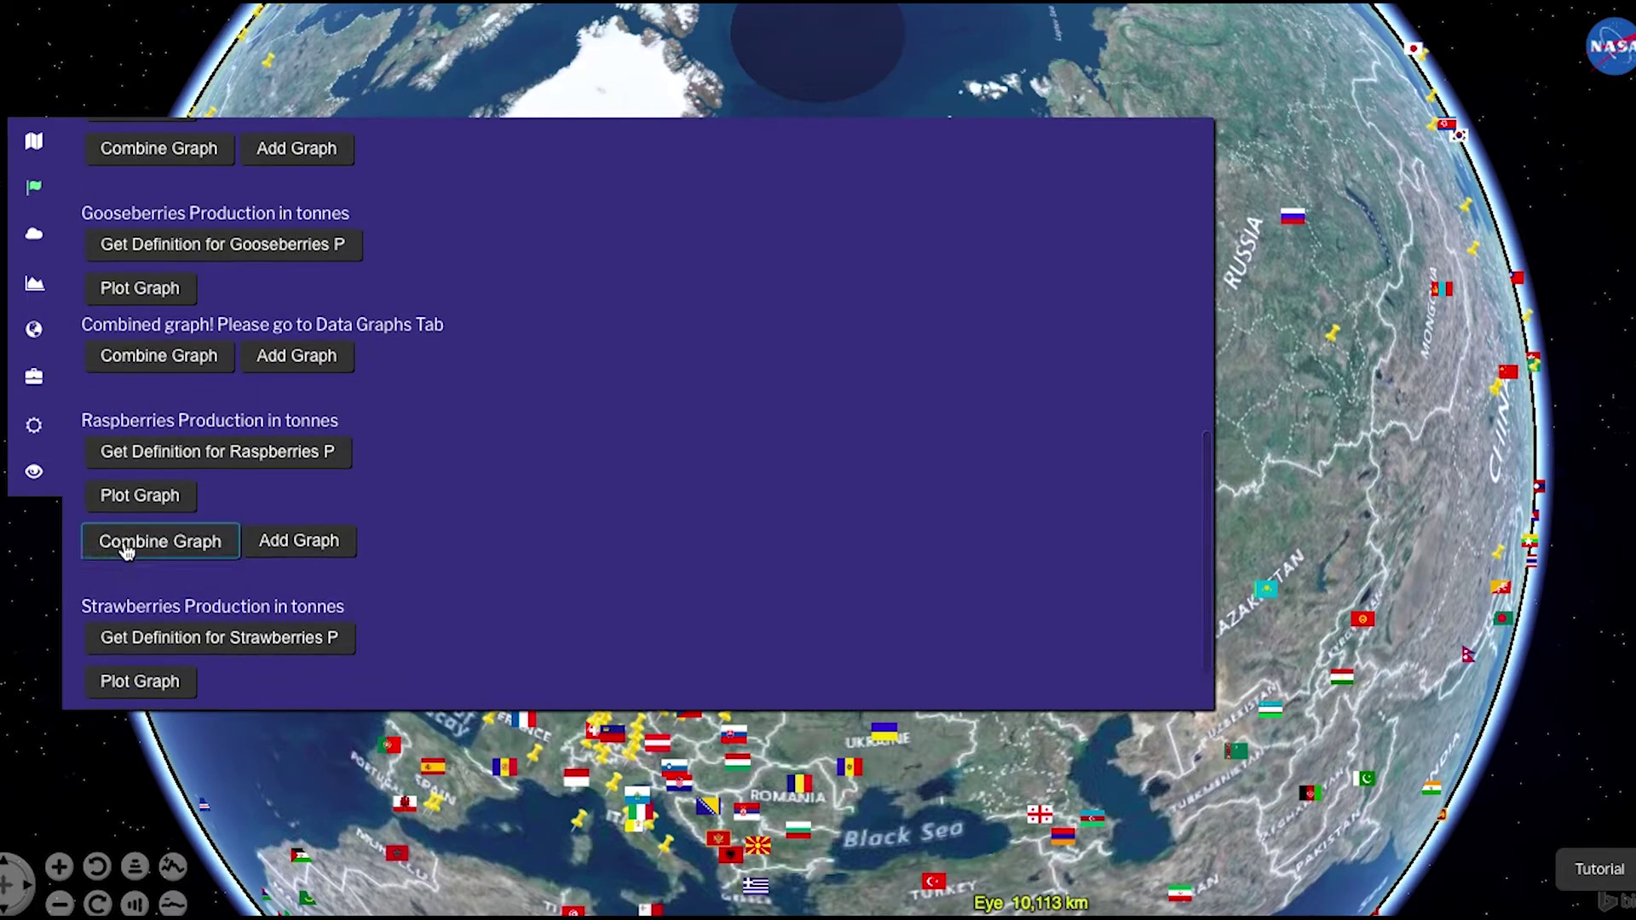
{"action": "left_click", "coordinate": [126, 540]}
{"action": "scroll", "coordinate": [123, 537], "scroll_direction": "down", "scroll_amount": 2}
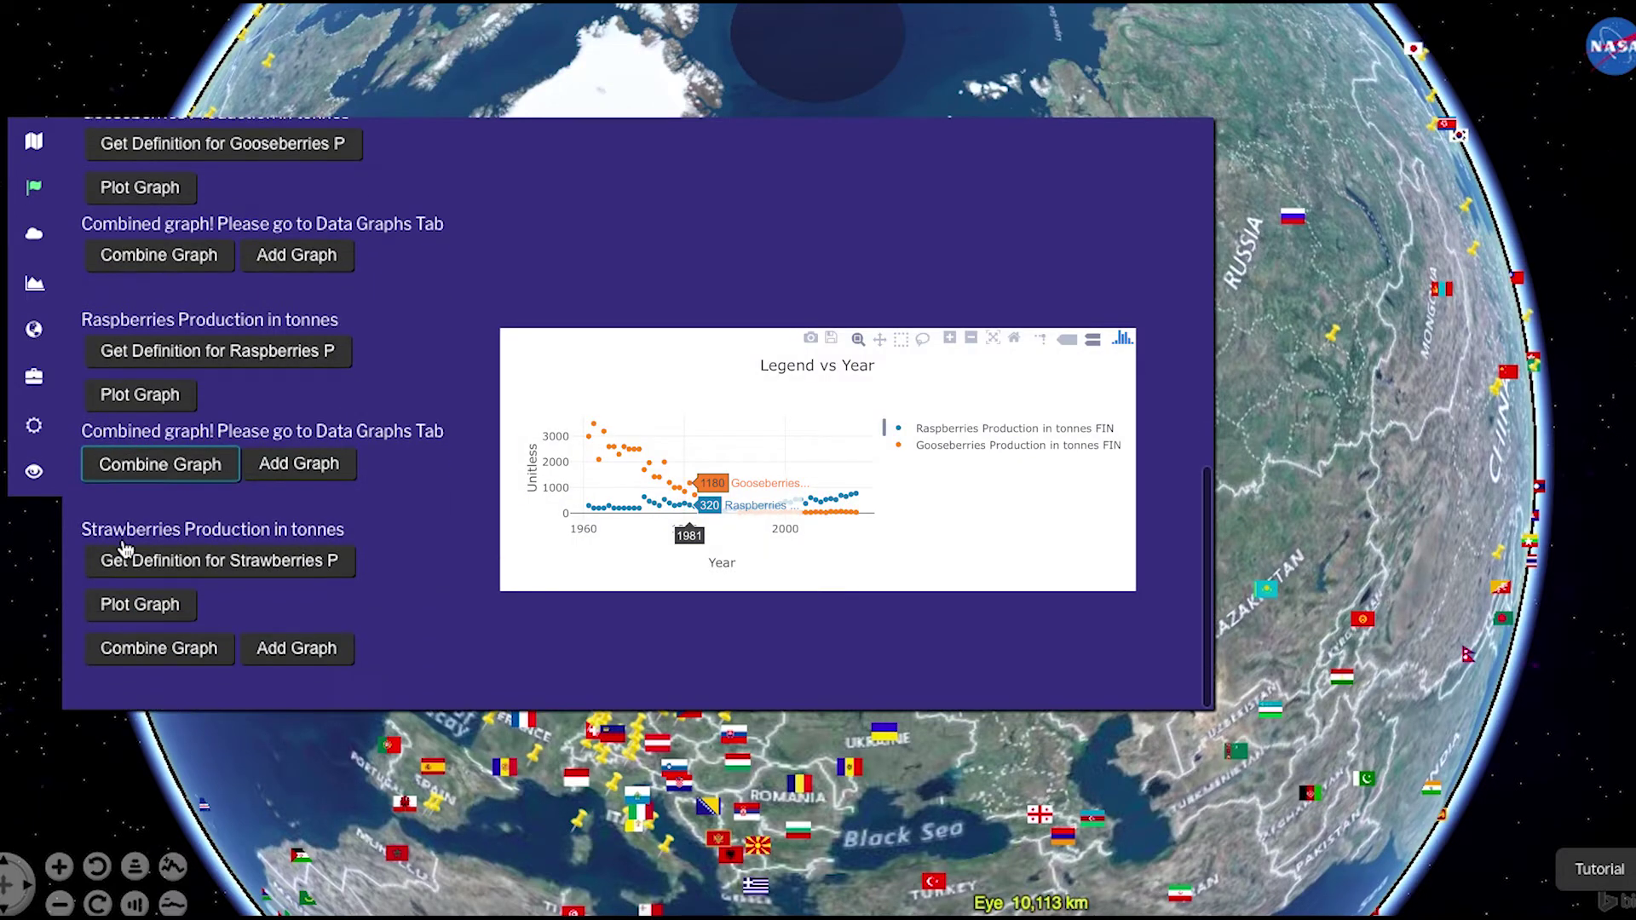
{"action": "left_click", "coordinate": [326, 650]}
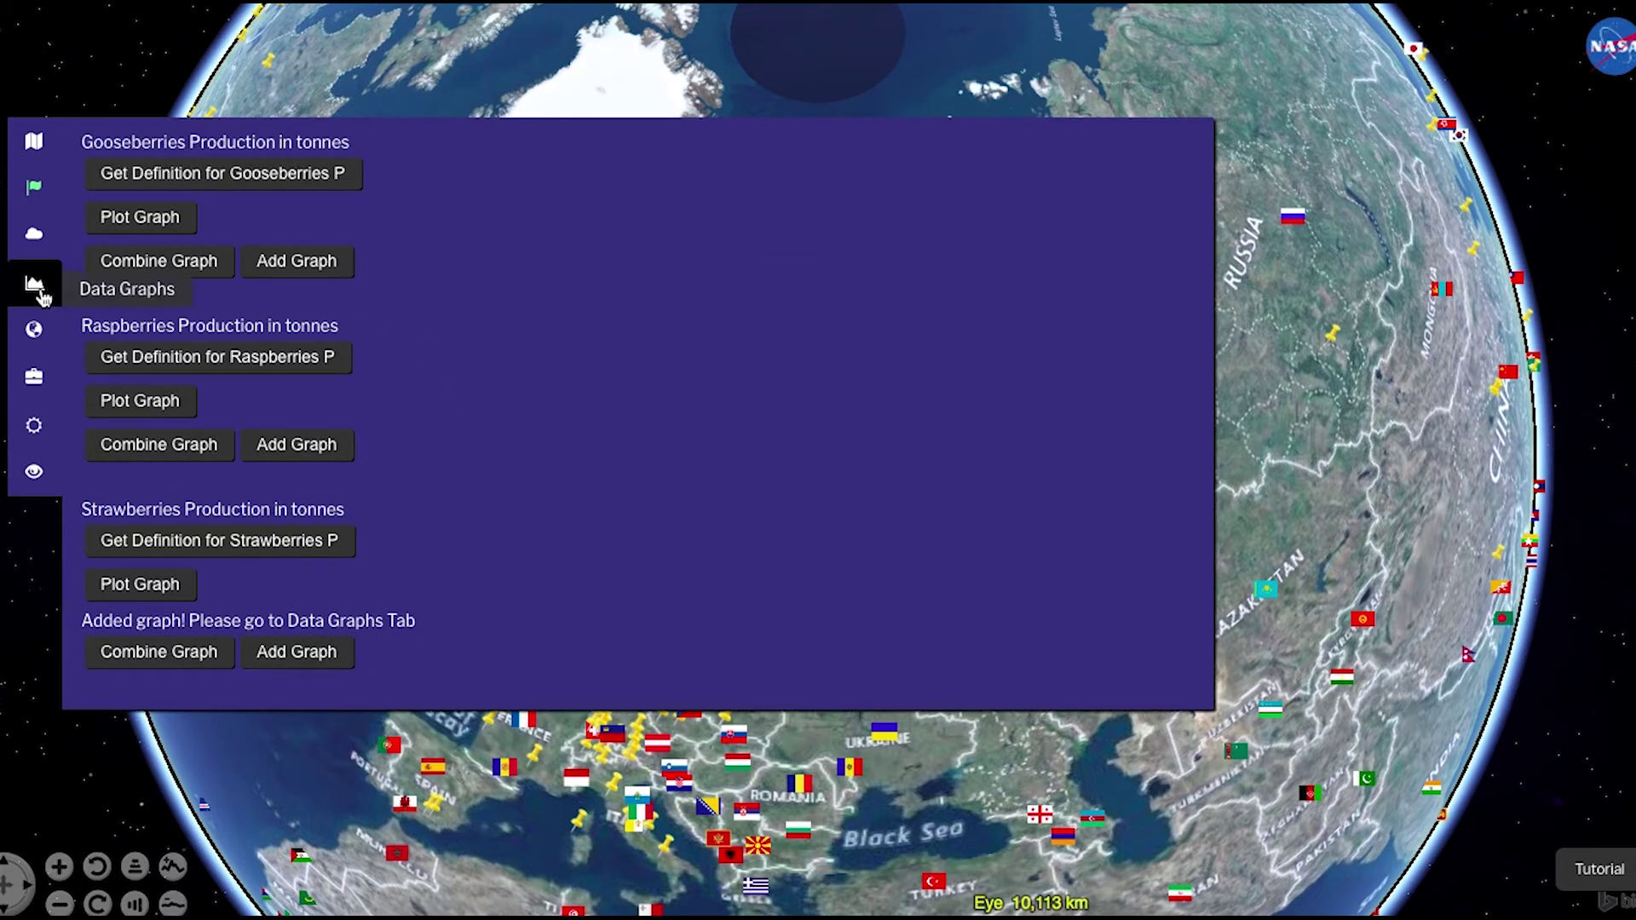
Narrow the data graphs panel and zoom the globe toward Finland's weather station.
{"action": "left_click", "coordinate": [35, 286]}
{"action": "scroll", "coordinate": [299, 457], "scroll_direction": "down", "scroll_amount": 3}
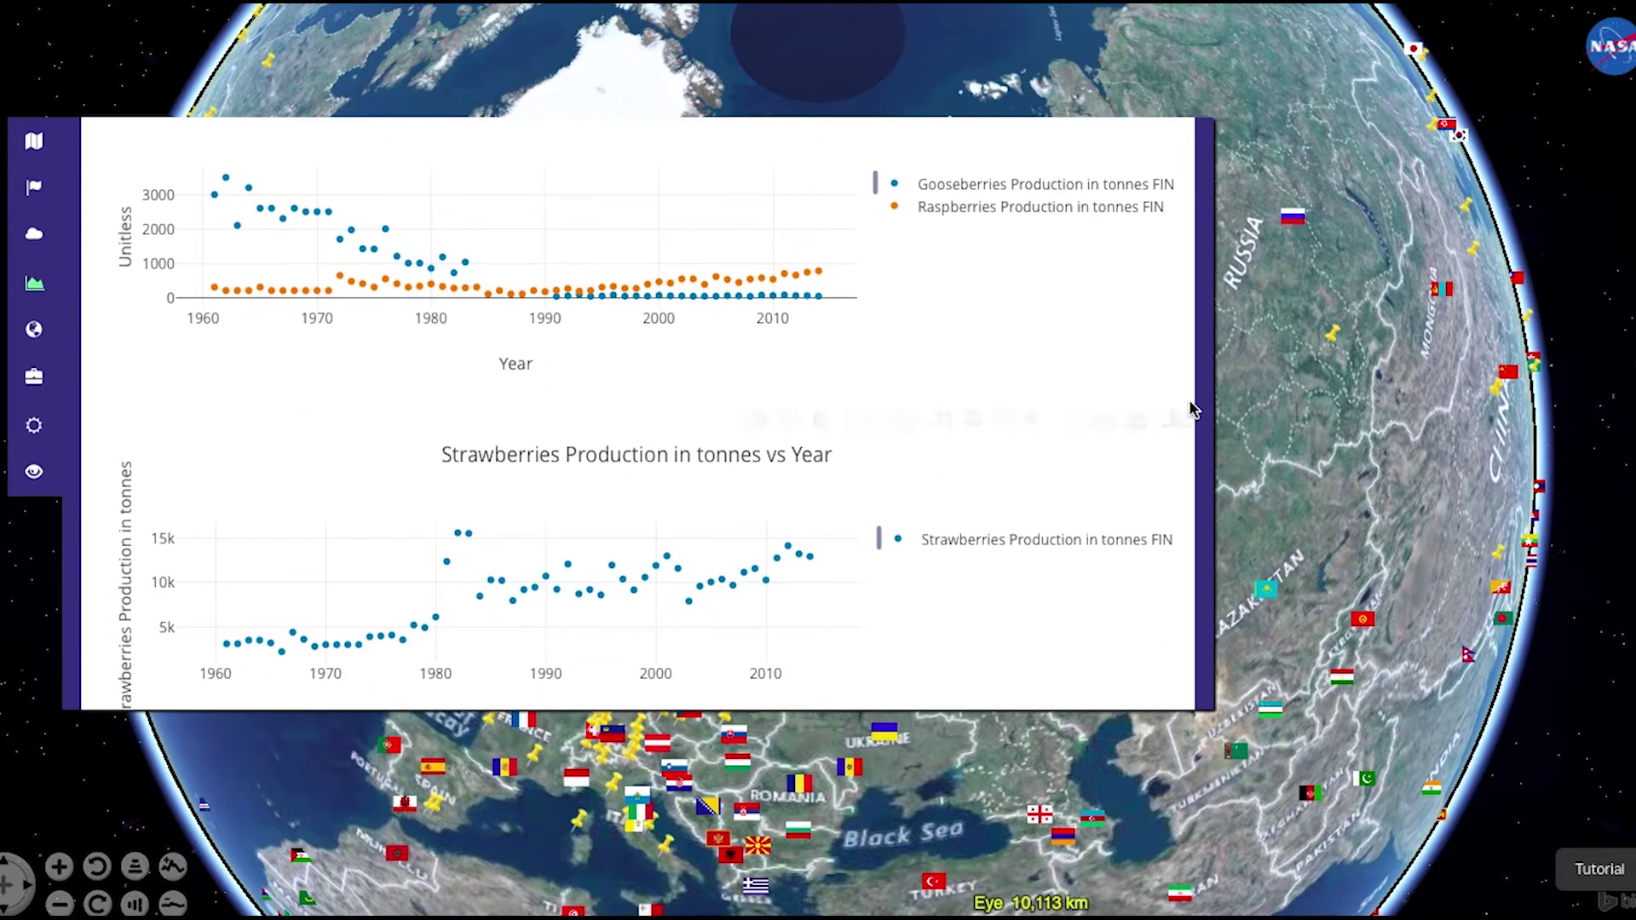
{"action": "left_click_drag", "start_coordinate": [1221, 406], "coordinate": [628, 409]}
{"action": "scroll", "coordinate": [781, 509], "scroll_direction": "up", "scroll_amount": 5}
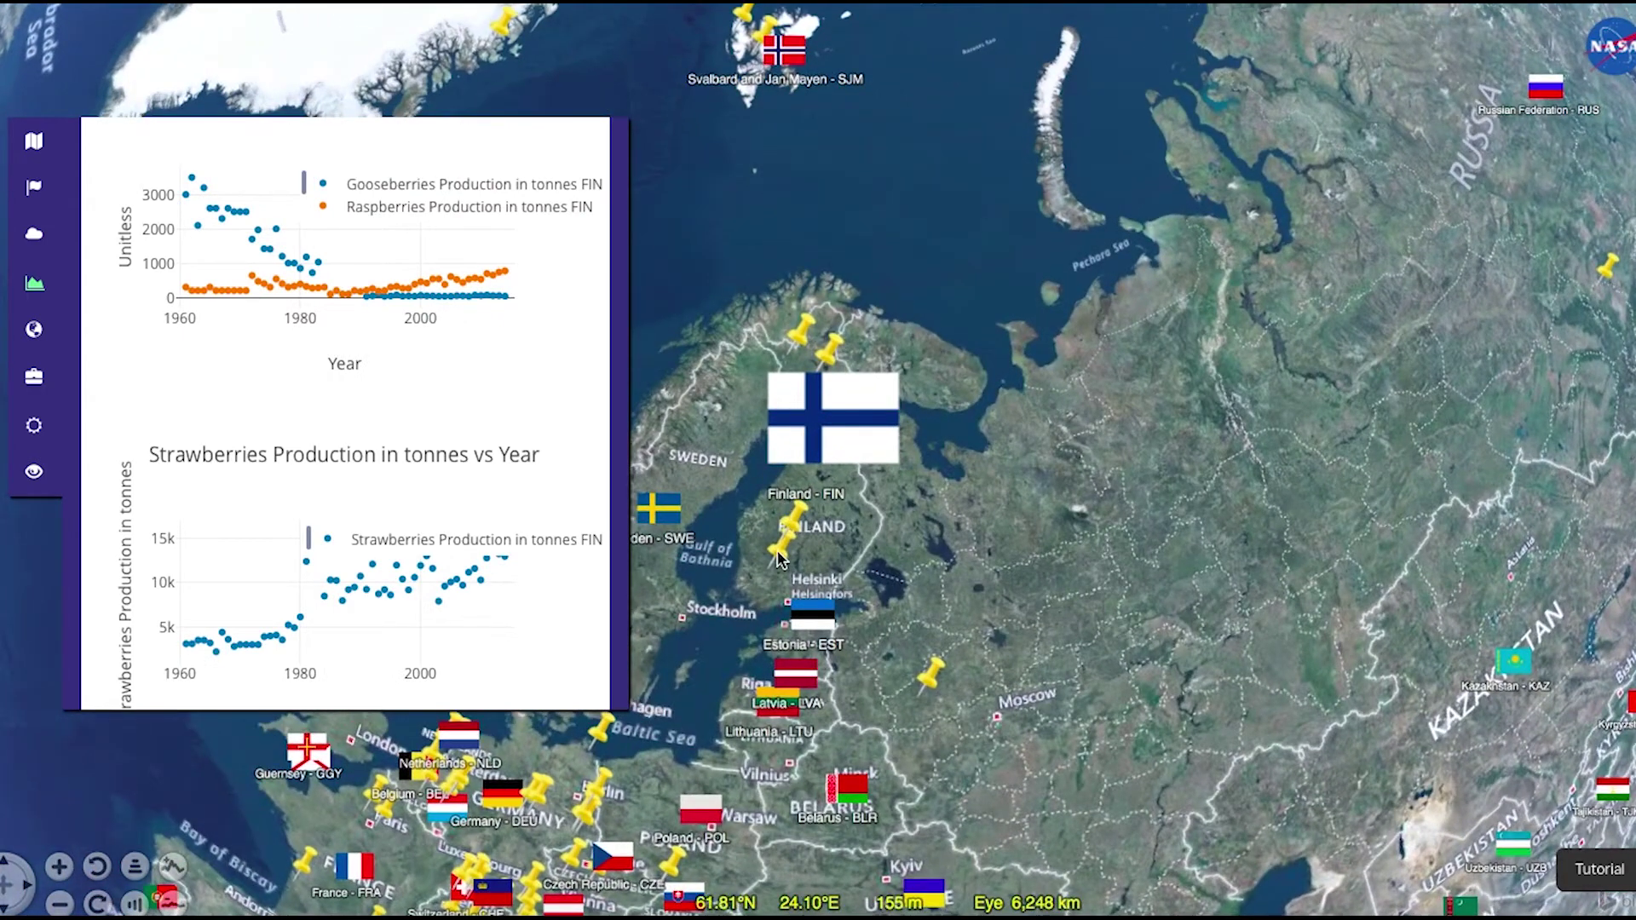
{"action": "left_click", "coordinate": [779, 556]}
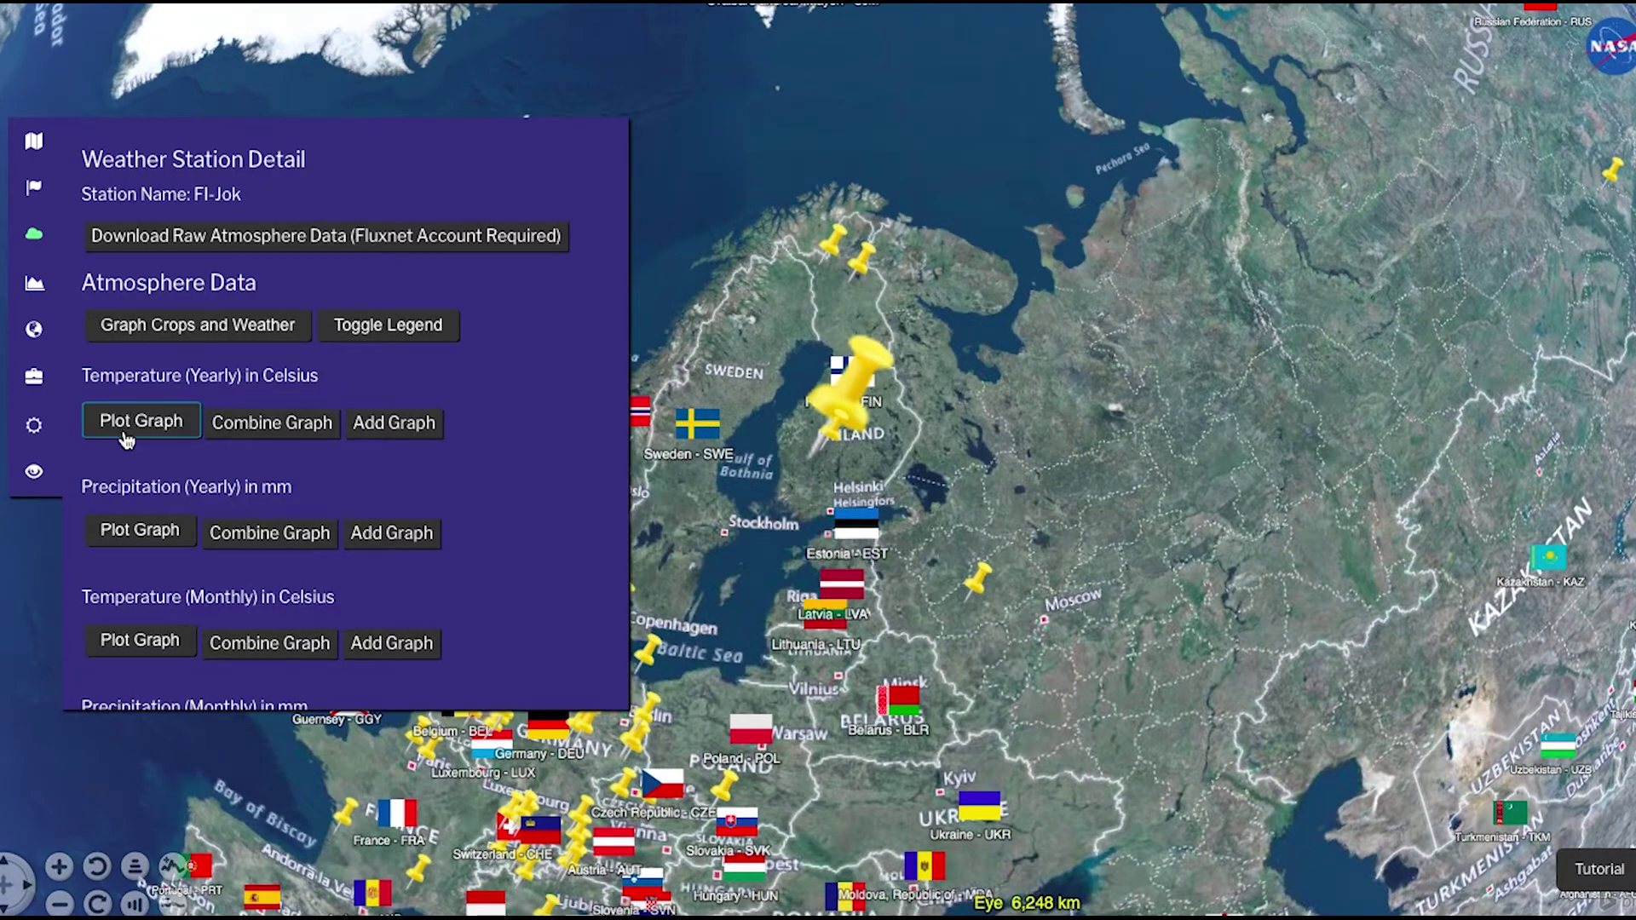
Plot yearly precipitation and temperature for the Finland weather station.
{"action": "left_click", "coordinate": [111, 533]}
{"action": "scroll", "coordinate": [115, 543], "scroll_direction": "down", "scroll_amount": 2}
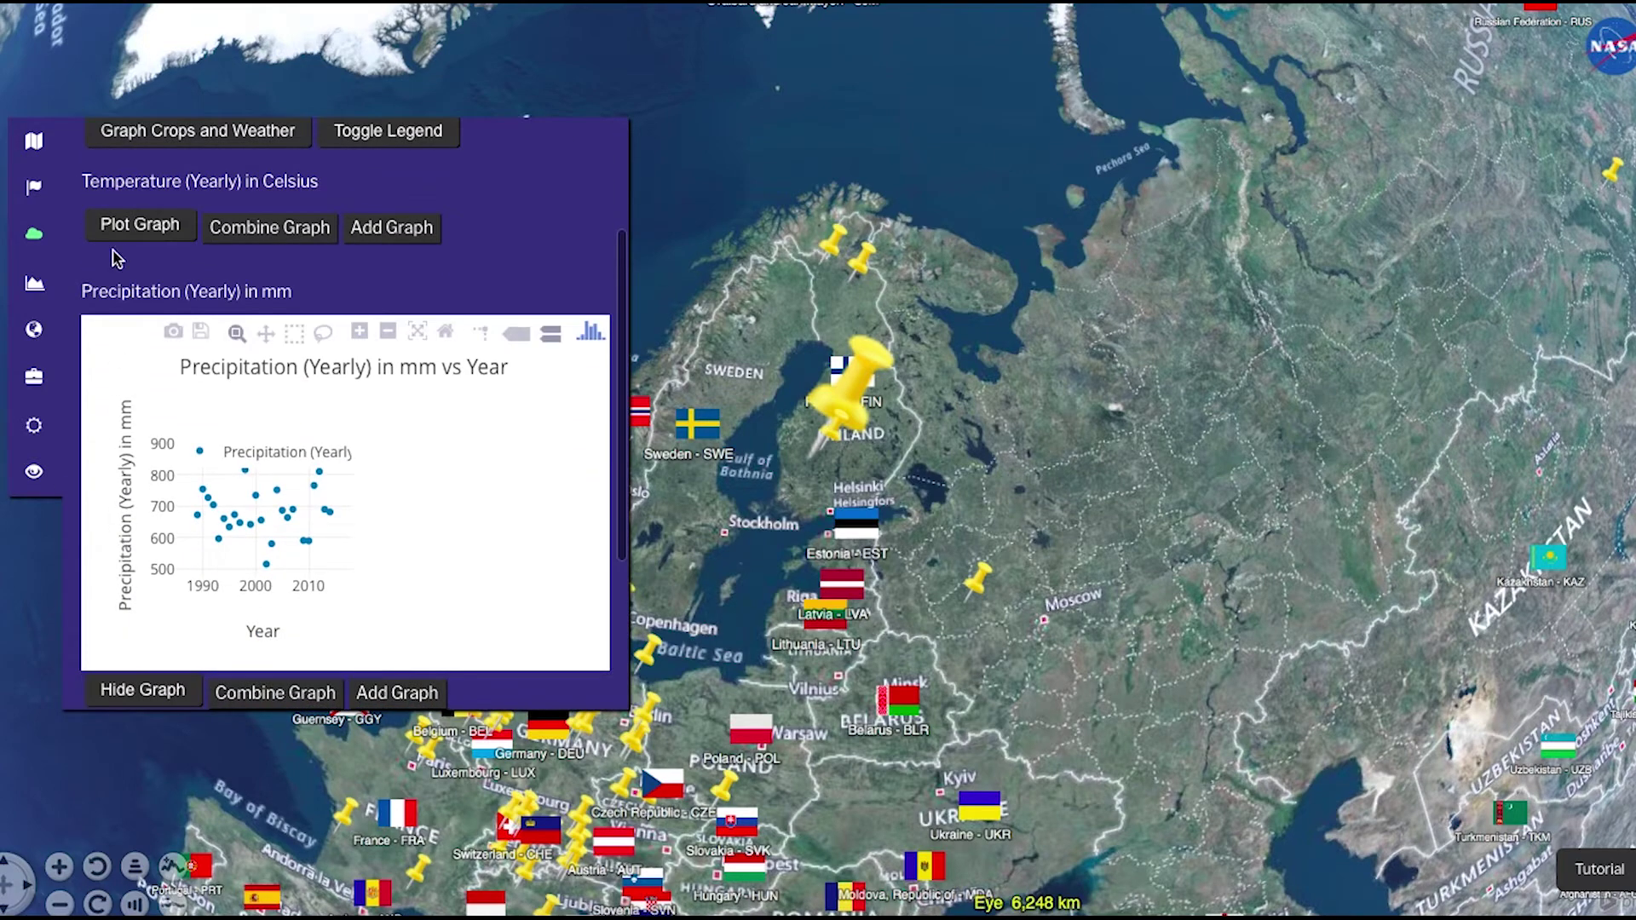
{"action": "left_click", "coordinate": [115, 226]}
{"action": "scroll", "coordinate": [269, 288], "scroll_direction": "up", "scroll_amount": 2}
Graph Finland's top 7 crops together with the weather data in a widened panel.
{"action": "left_click", "coordinate": [268, 286]}
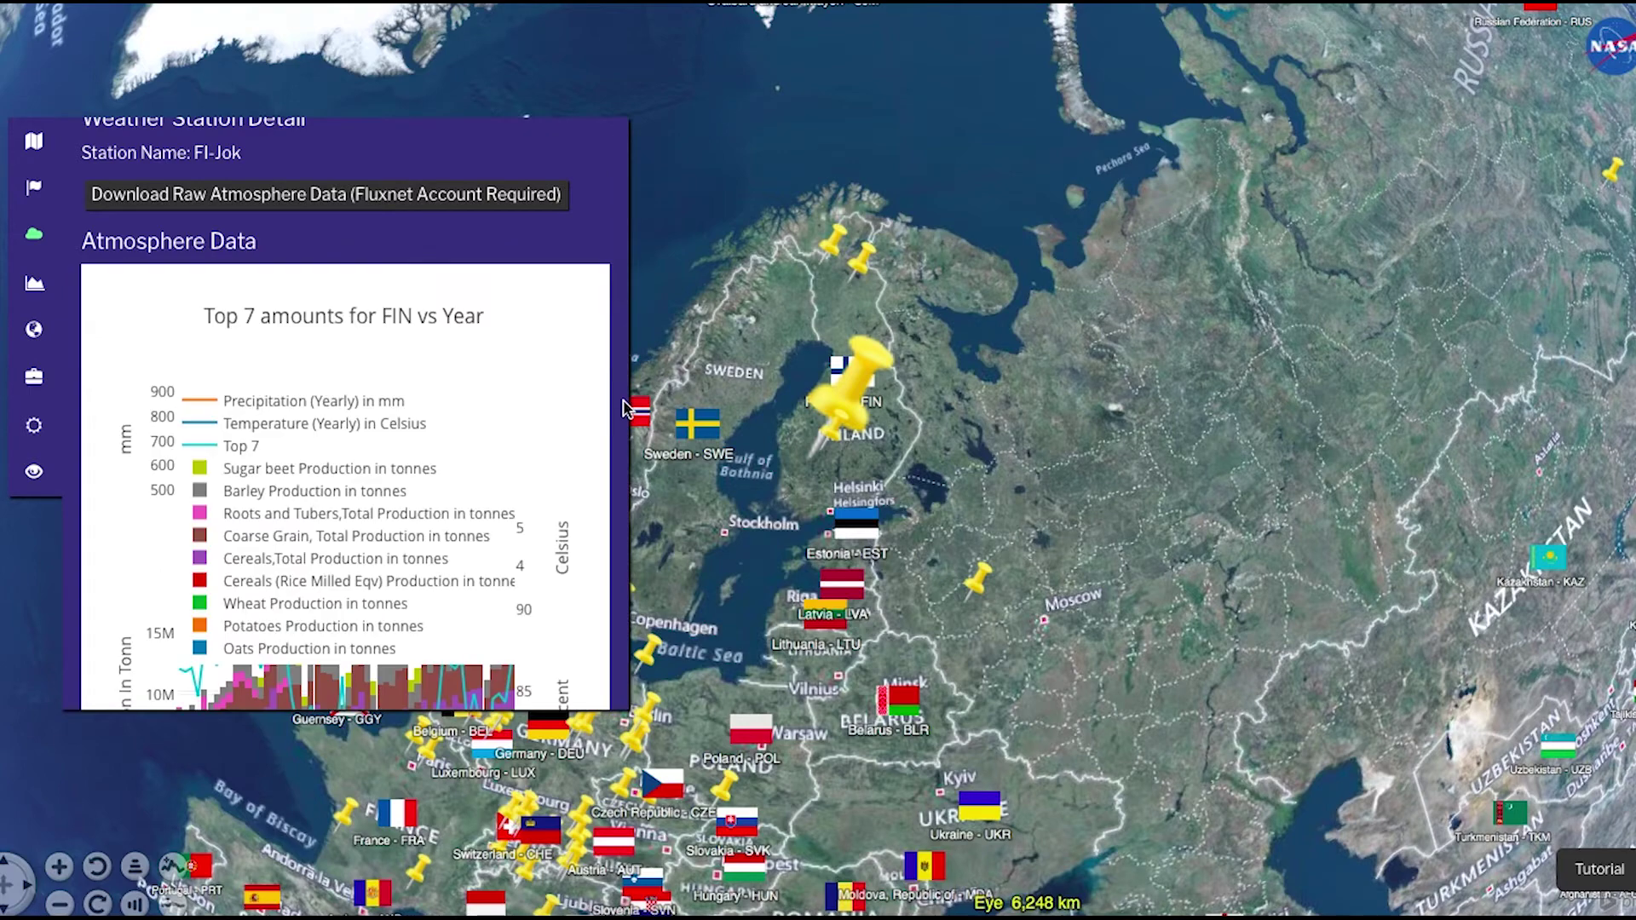
{"action": "left_click_drag", "start_coordinate": [634, 405], "coordinate": [1225, 406]}
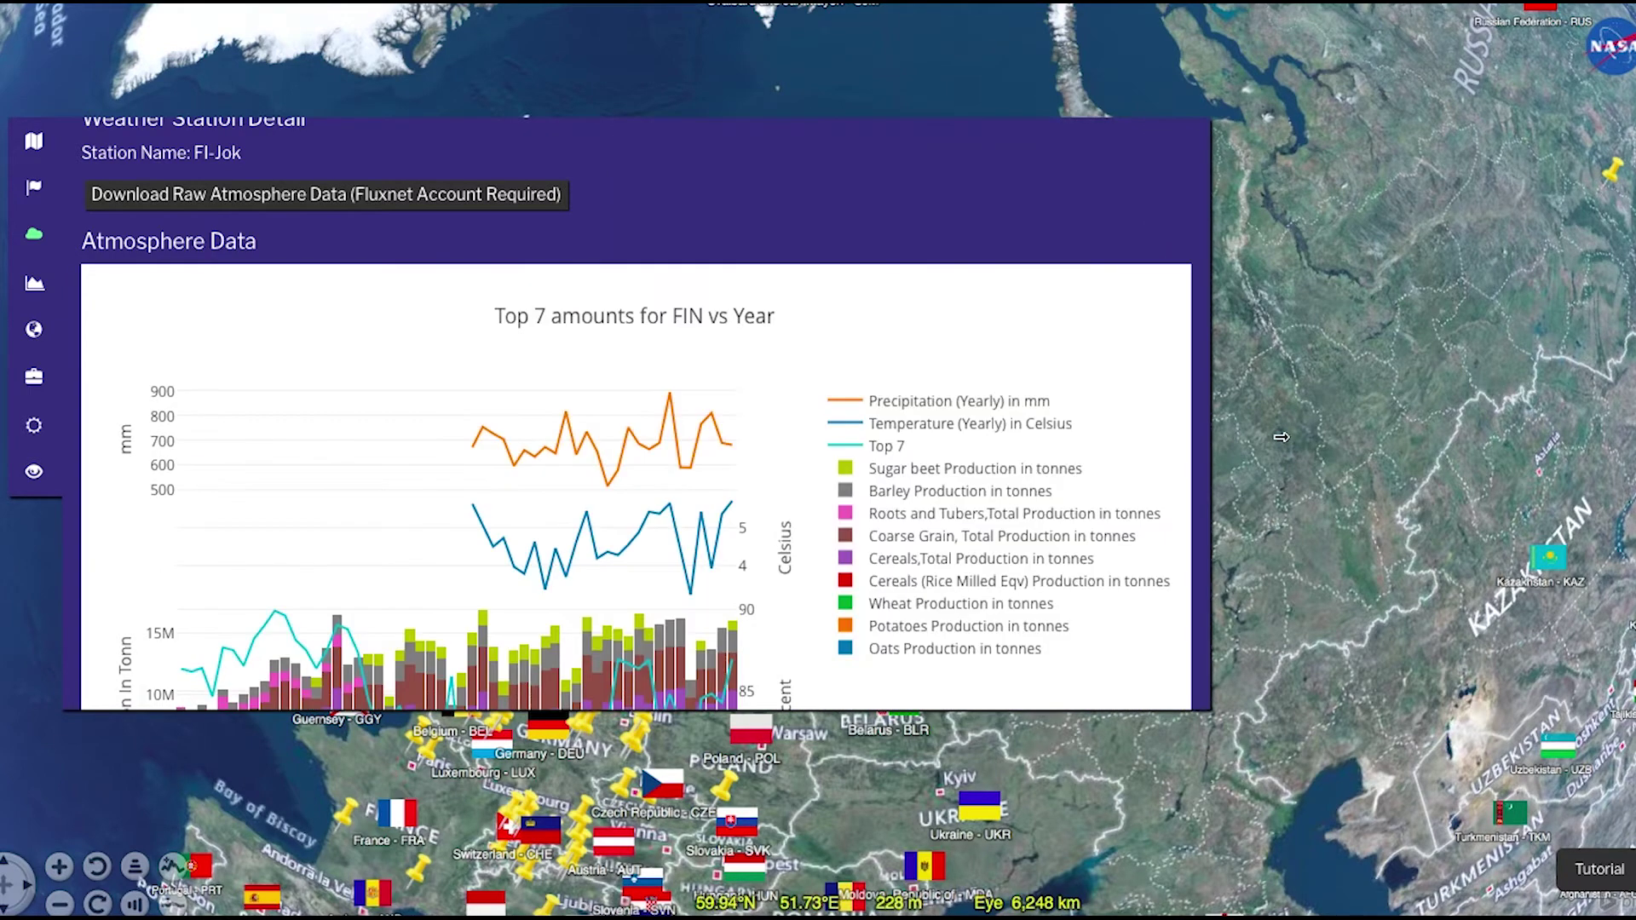
{"action": "scroll", "coordinate": [1082, 509], "scroll_direction": "down", "scroll_amount": 1}
{"action": "scroll", "coordinate": [1082, 510], "scroll_direction": "down", "scroll_amount": 1}
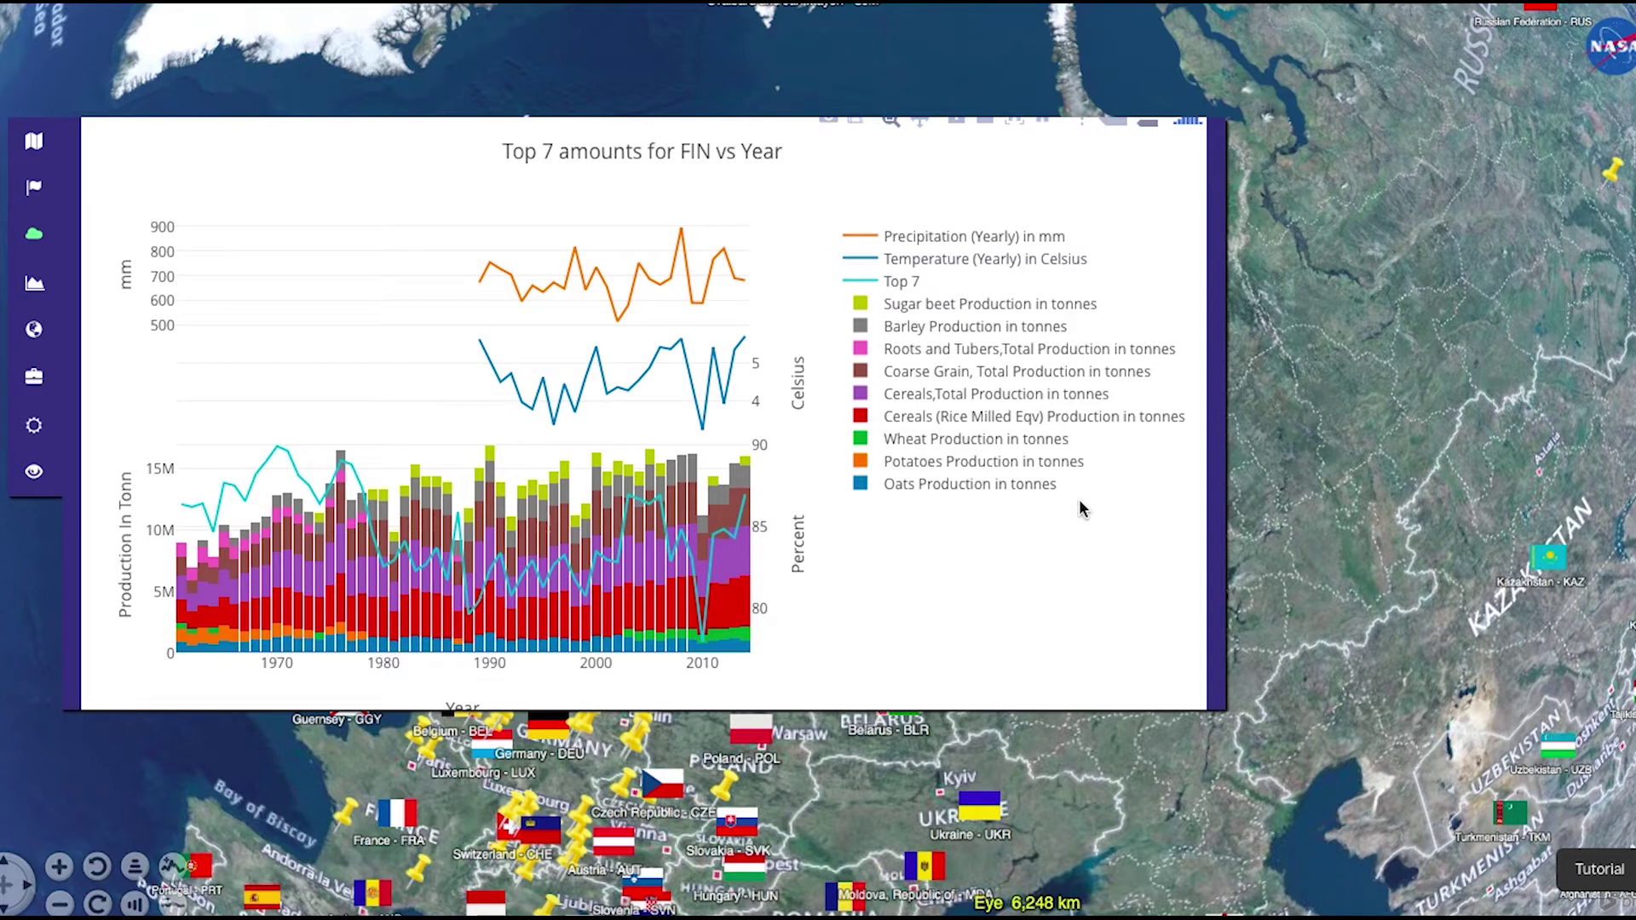
{"action": "scroll", "coordinate": [1082, 509], "scroll_direction": "down", "scroll_amount": 1}
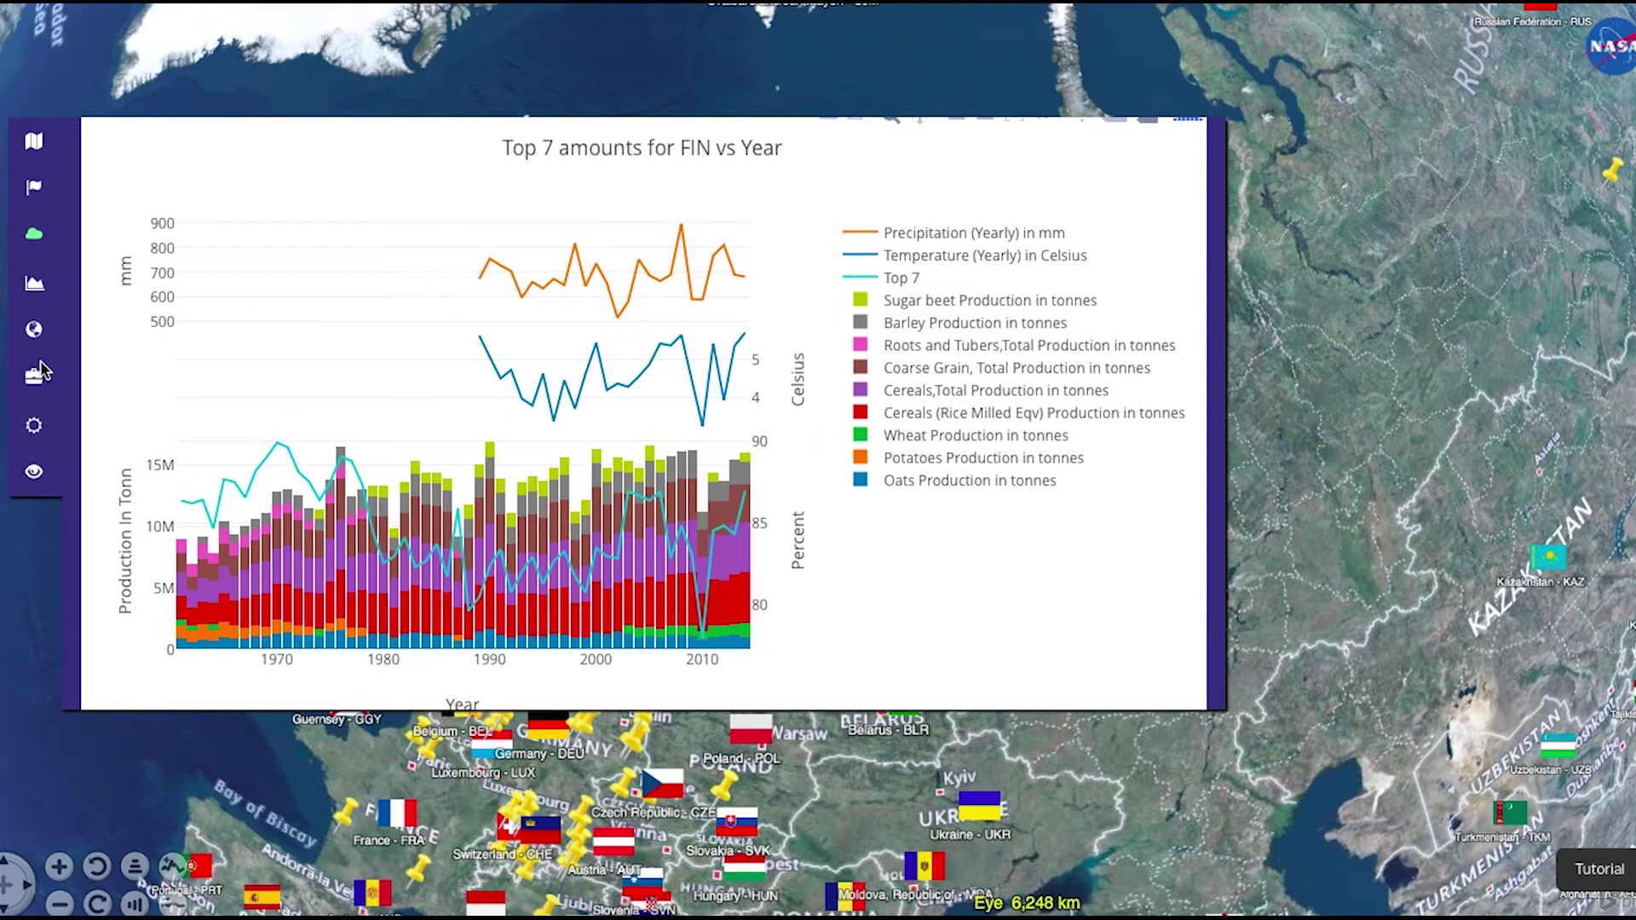
{"action": "left_click", "coordinate": [34, 330]}
Preview the Sea Surface Temperature overlay at 70% opacity for Sep 30 2015, then hide it.
{"action": "left_click_drag", "start_coordinate": [1228, 432], "coordinate": [488, 430]}
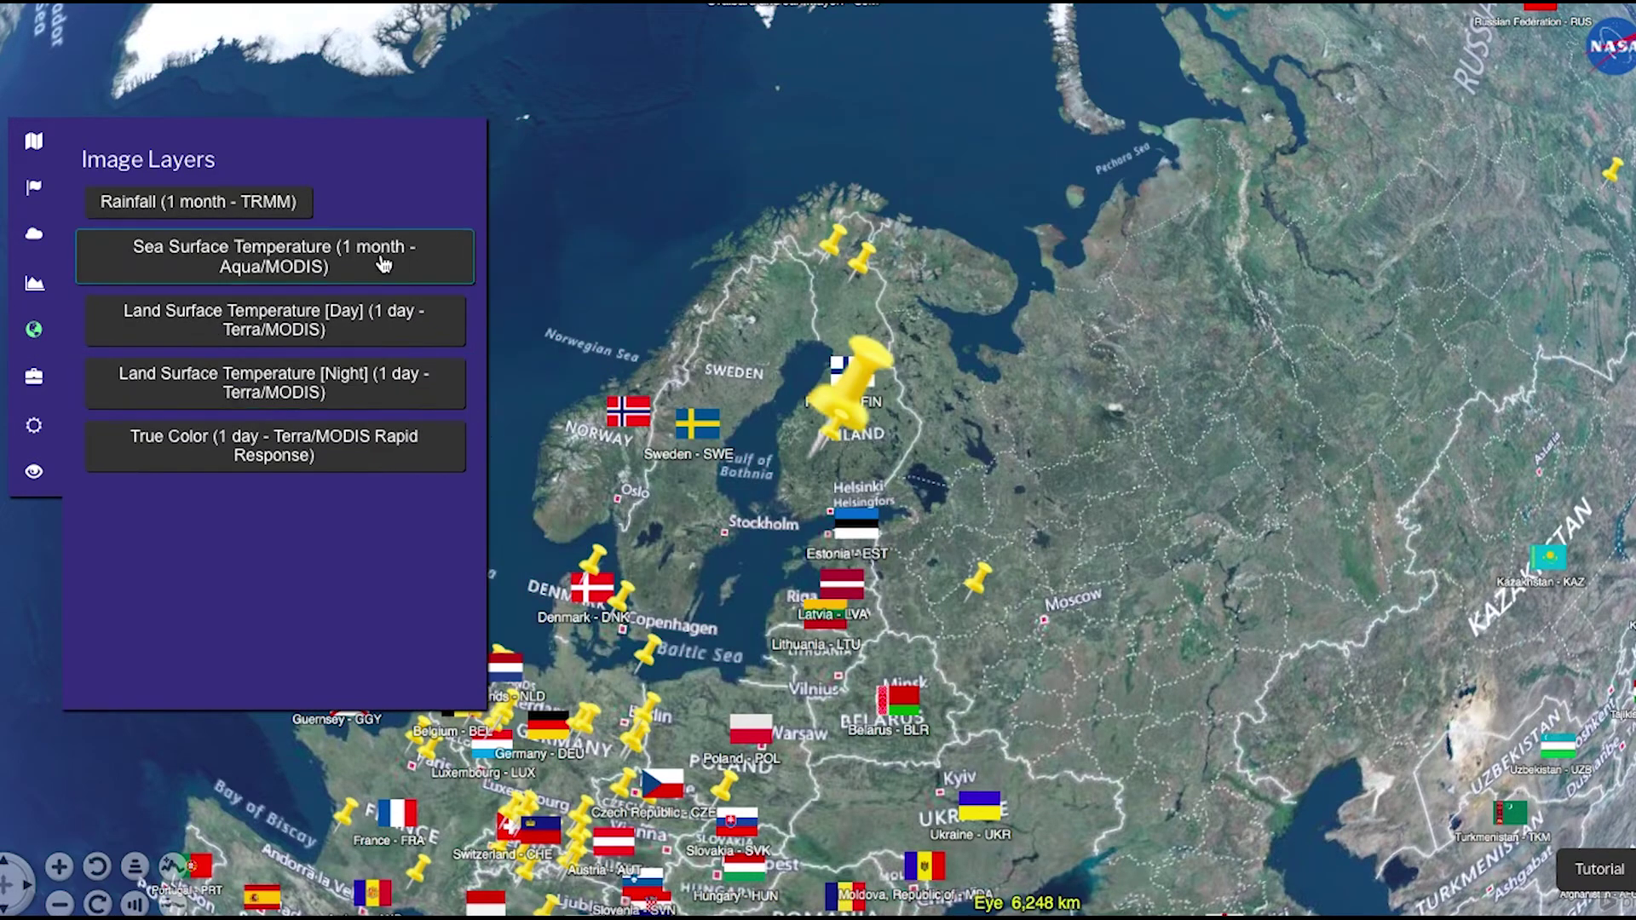
{"action": "left_click", "coordinate": [384, 264]}
{"action": "left_click", "coordinate": [356, 350]}
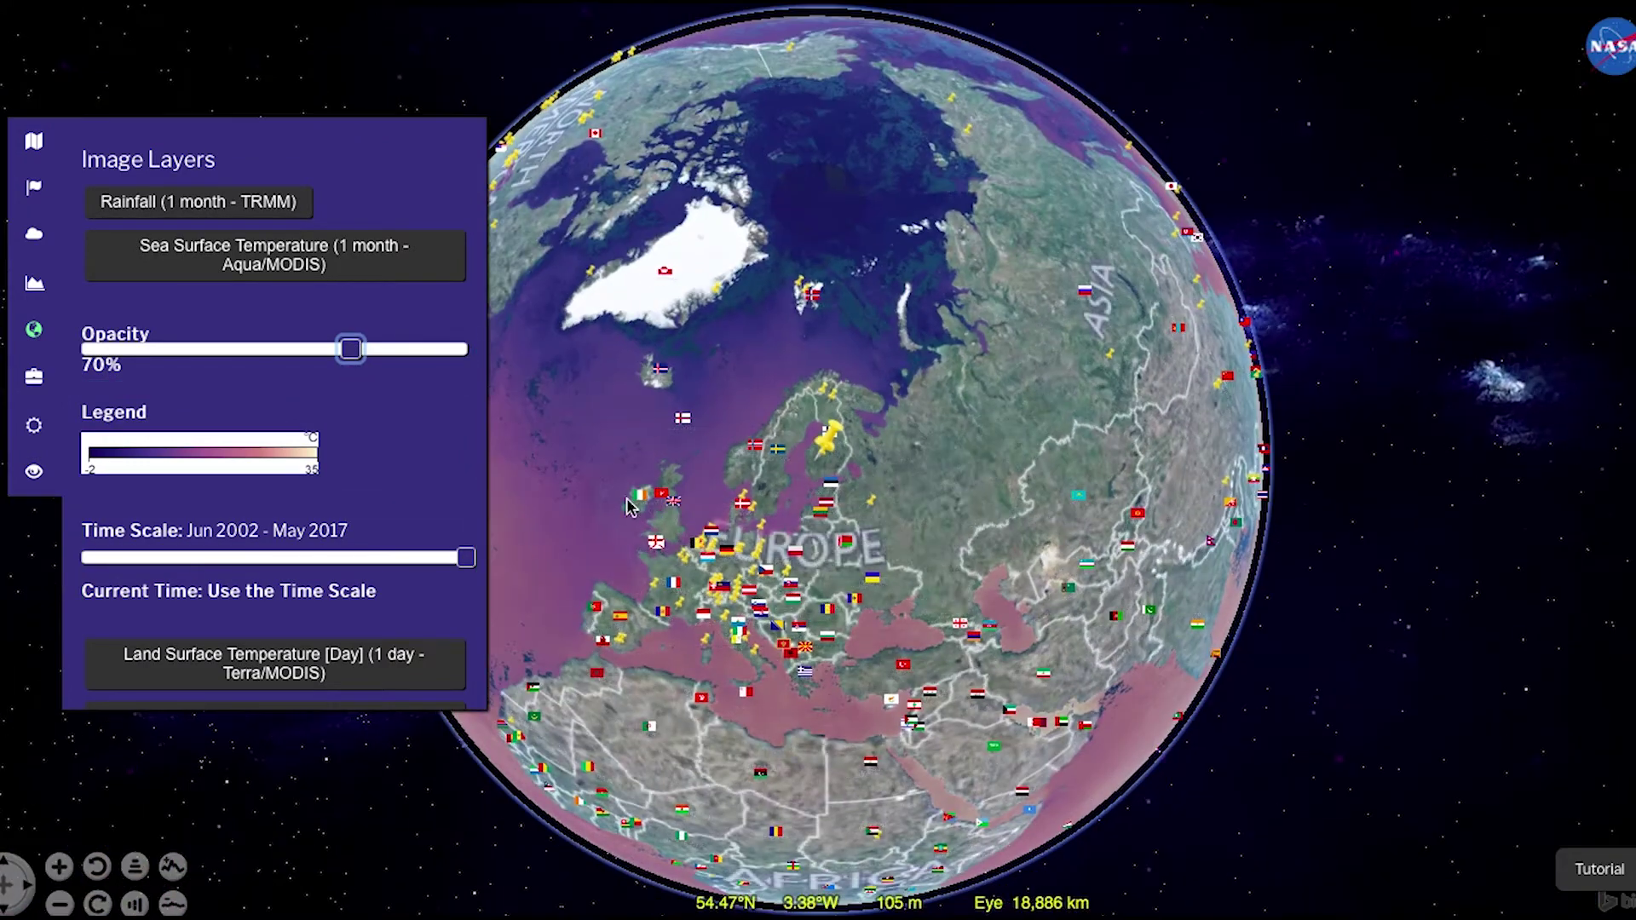
{"action": "left_click_drag", "start_coordinate": [465, 558], "coordinate": [428, 558]}
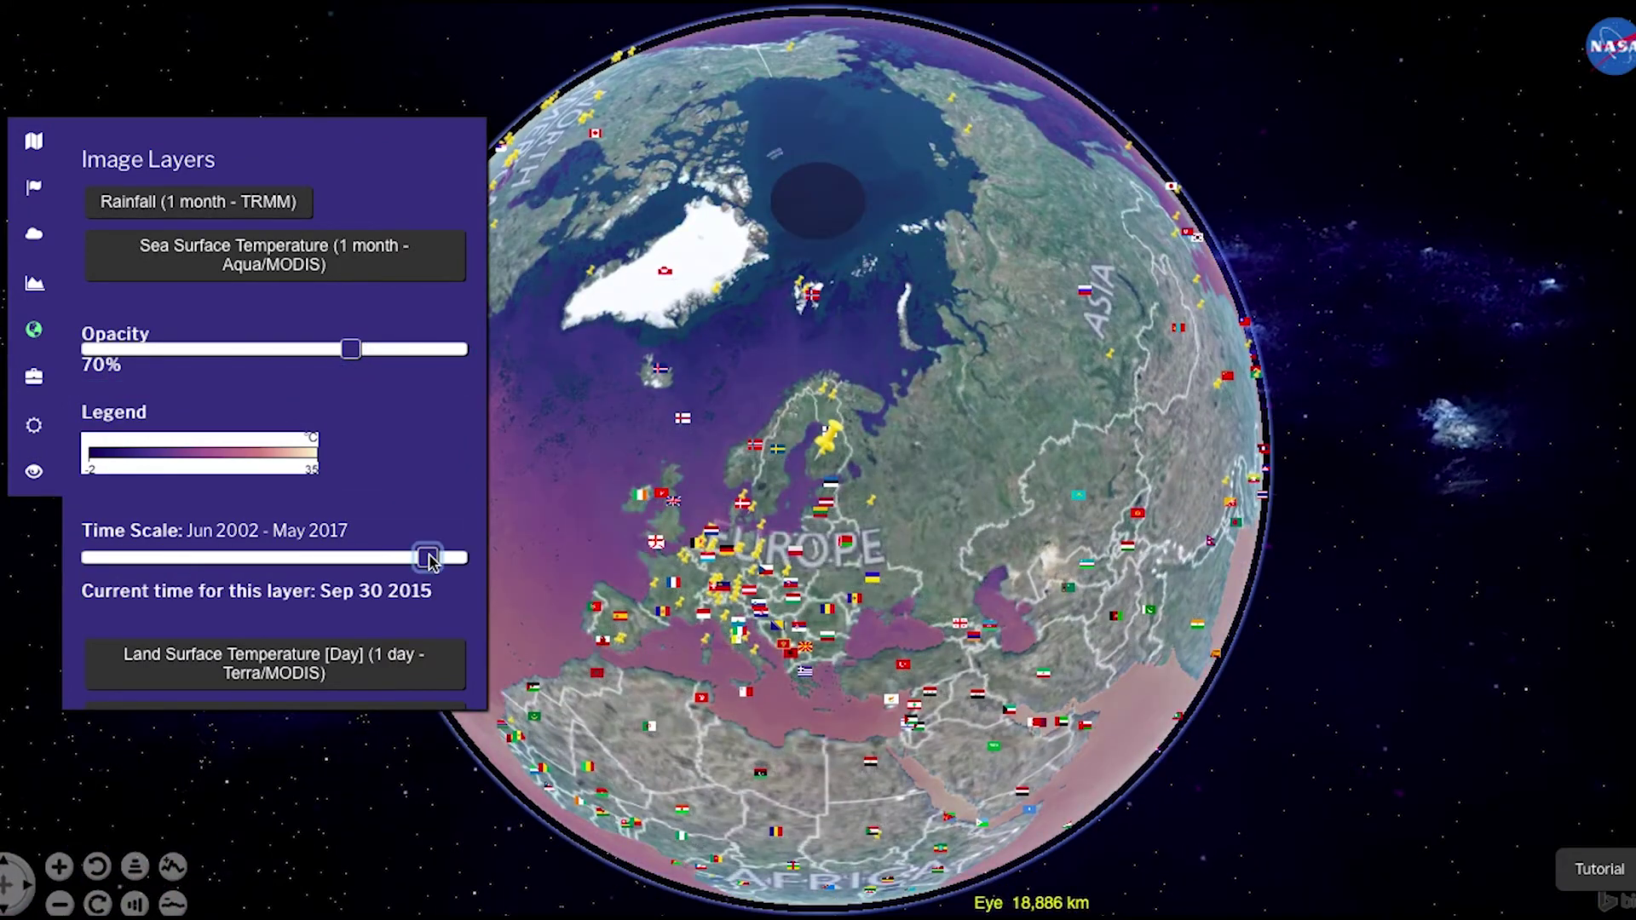
{"action": "left_click", "coordinate": [214, 260]}
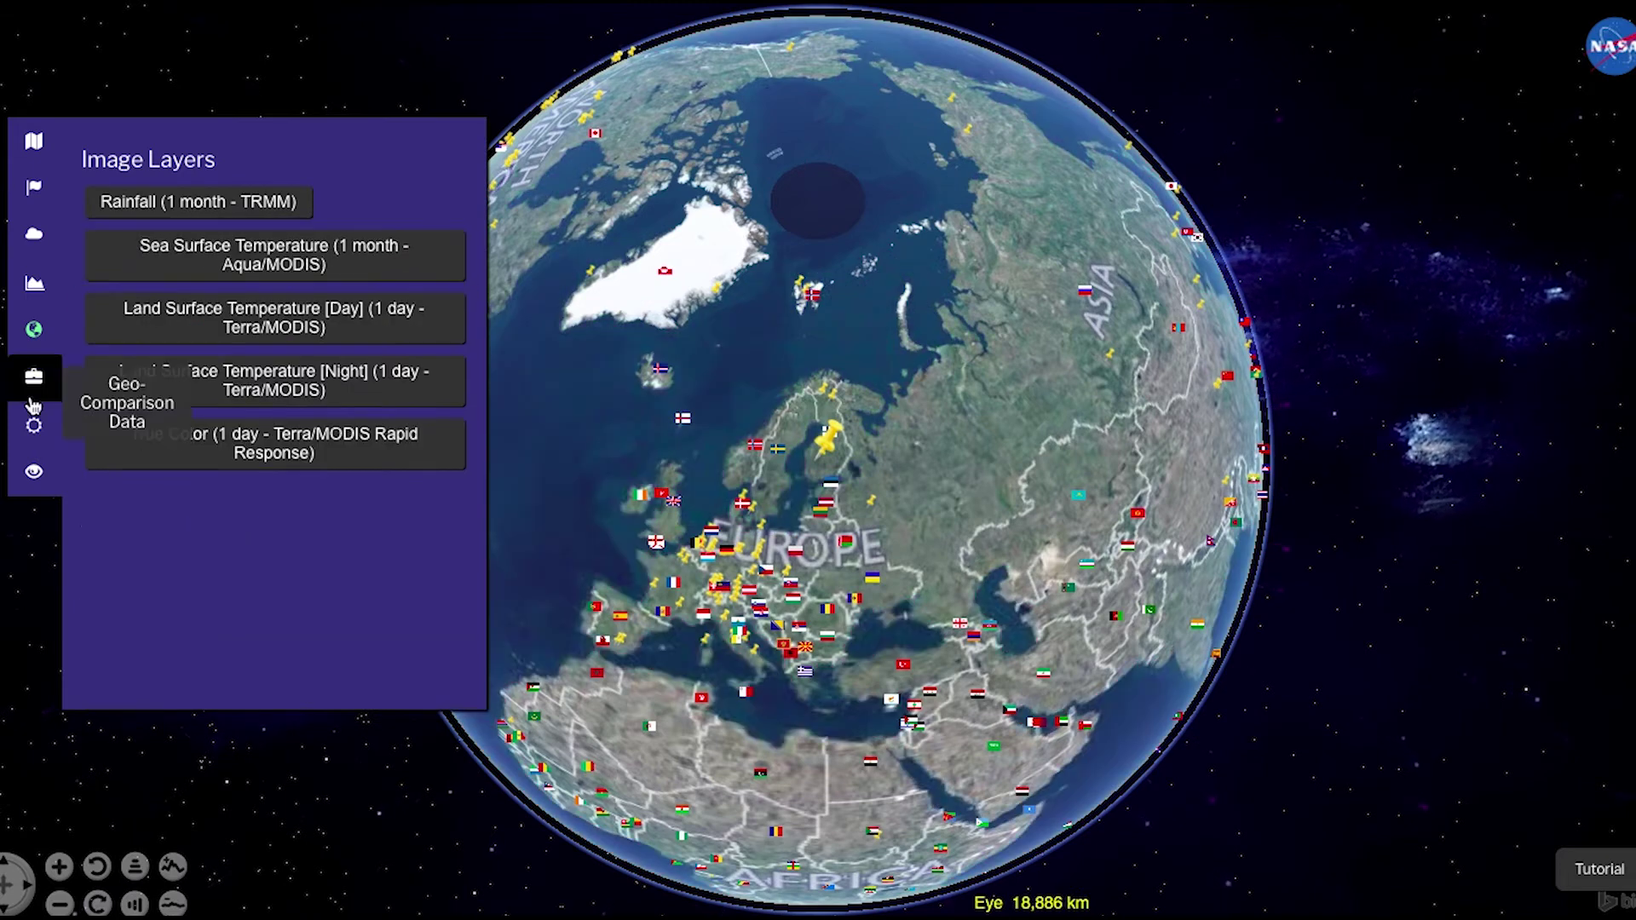
Colour countries by 2014 safflower seed production and rotate the globe to centre on China.
{"action": "left_click", "coordinate": [31, 387]}
{"action": "left_click", "coordinate": [188, 362]}
{"action": "type", "text": "safflower"}
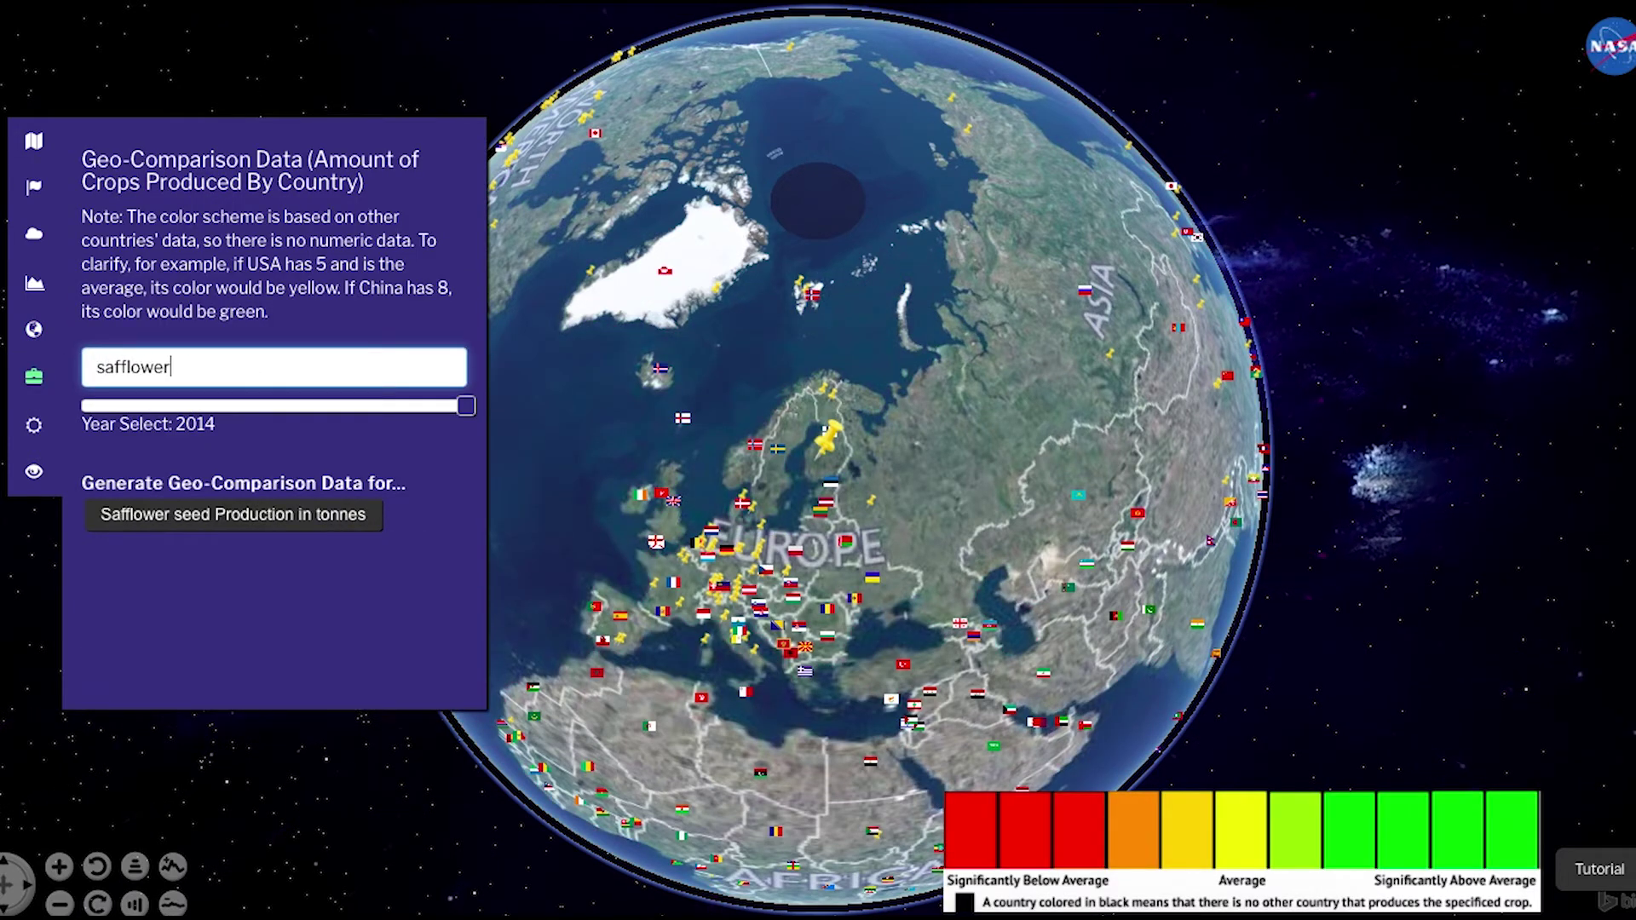
{"action": "left_click", "coordinate": [205, 520]}
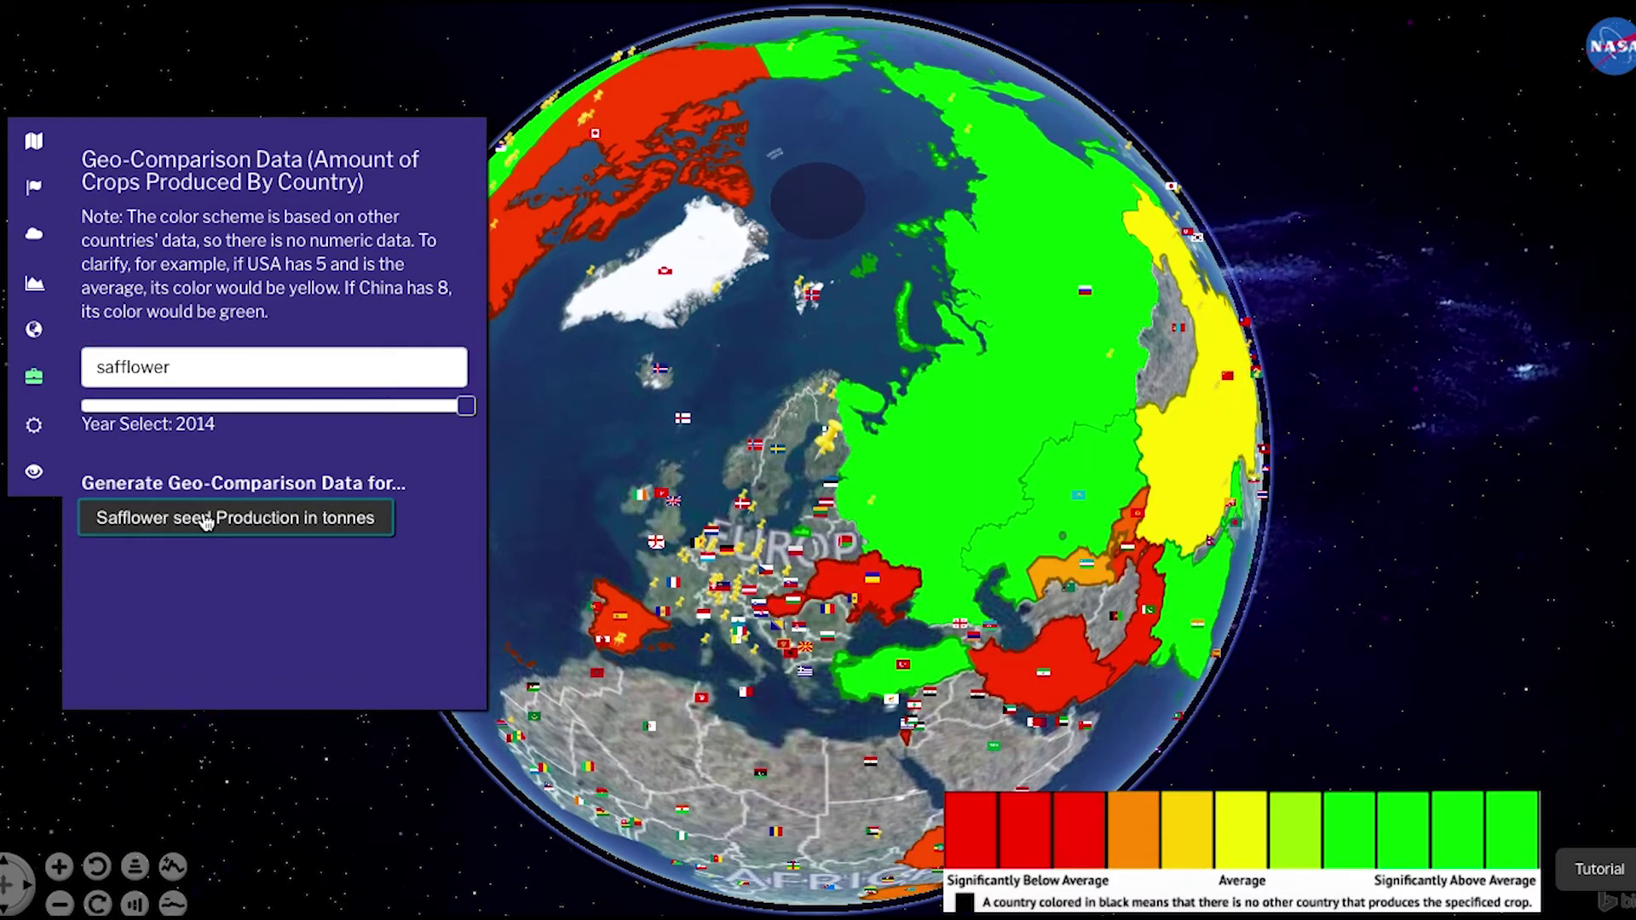
{"action": "left_click_drag", "start_coordinate": [780, 559], "coordinate": [492, 289]}
{"action": "left_click_drag", "start_coordinate": [998, 270], "coordinate": [656, 566]}
{"action": "left_click_drag", "start_coordinate": [869, 652], "coordinate": [656, 374]}
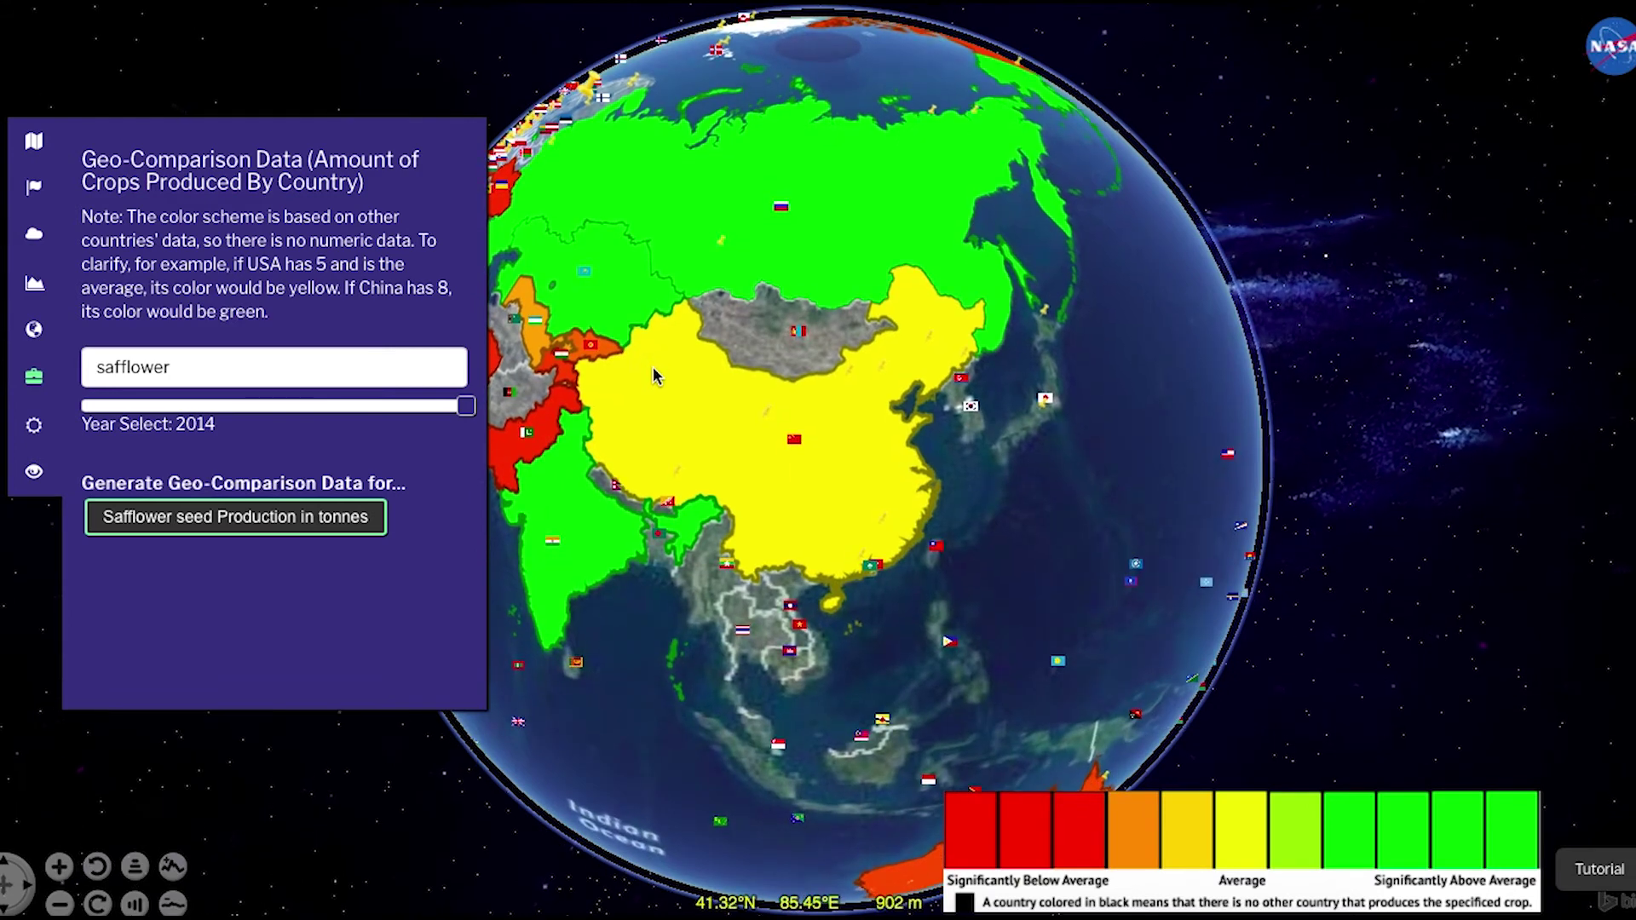
Look up current weather for Mountain View, United States: clear sky, 23 °C.
{"action": "left_click", "coordinate": [34, 425]}
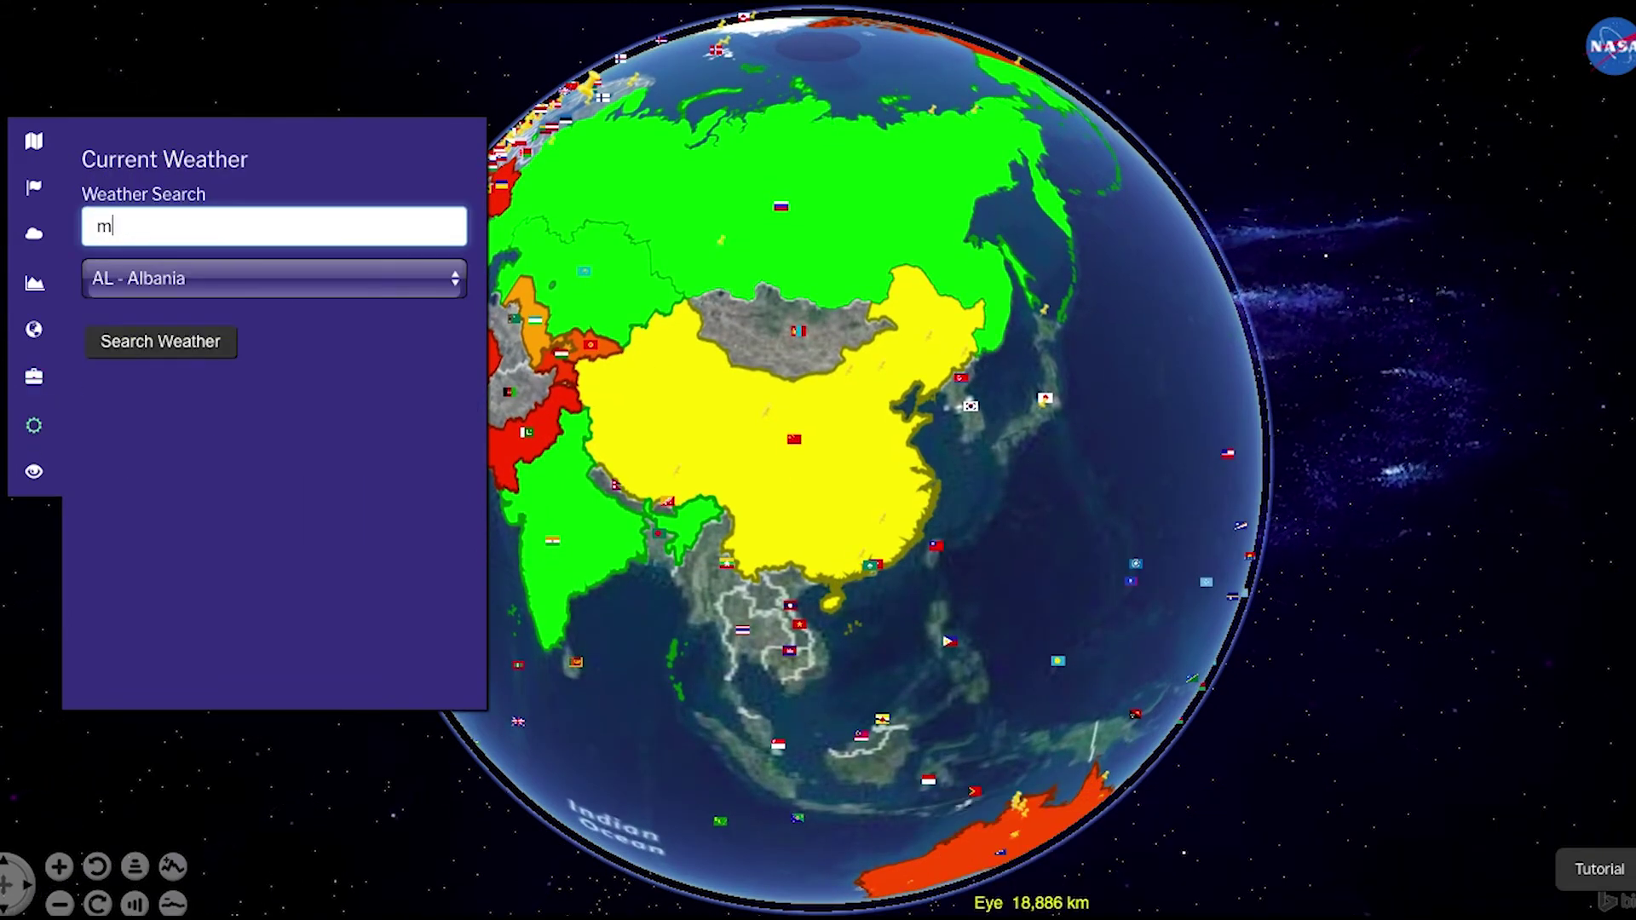
{"action": "type", "text": "mountain view"}
{"action": "left_click", "coordinate": [175, 278]}
{"action": "scroll", "coordinate": [170, 767], "scroll_direction": "down", "scroll_amount": 20}
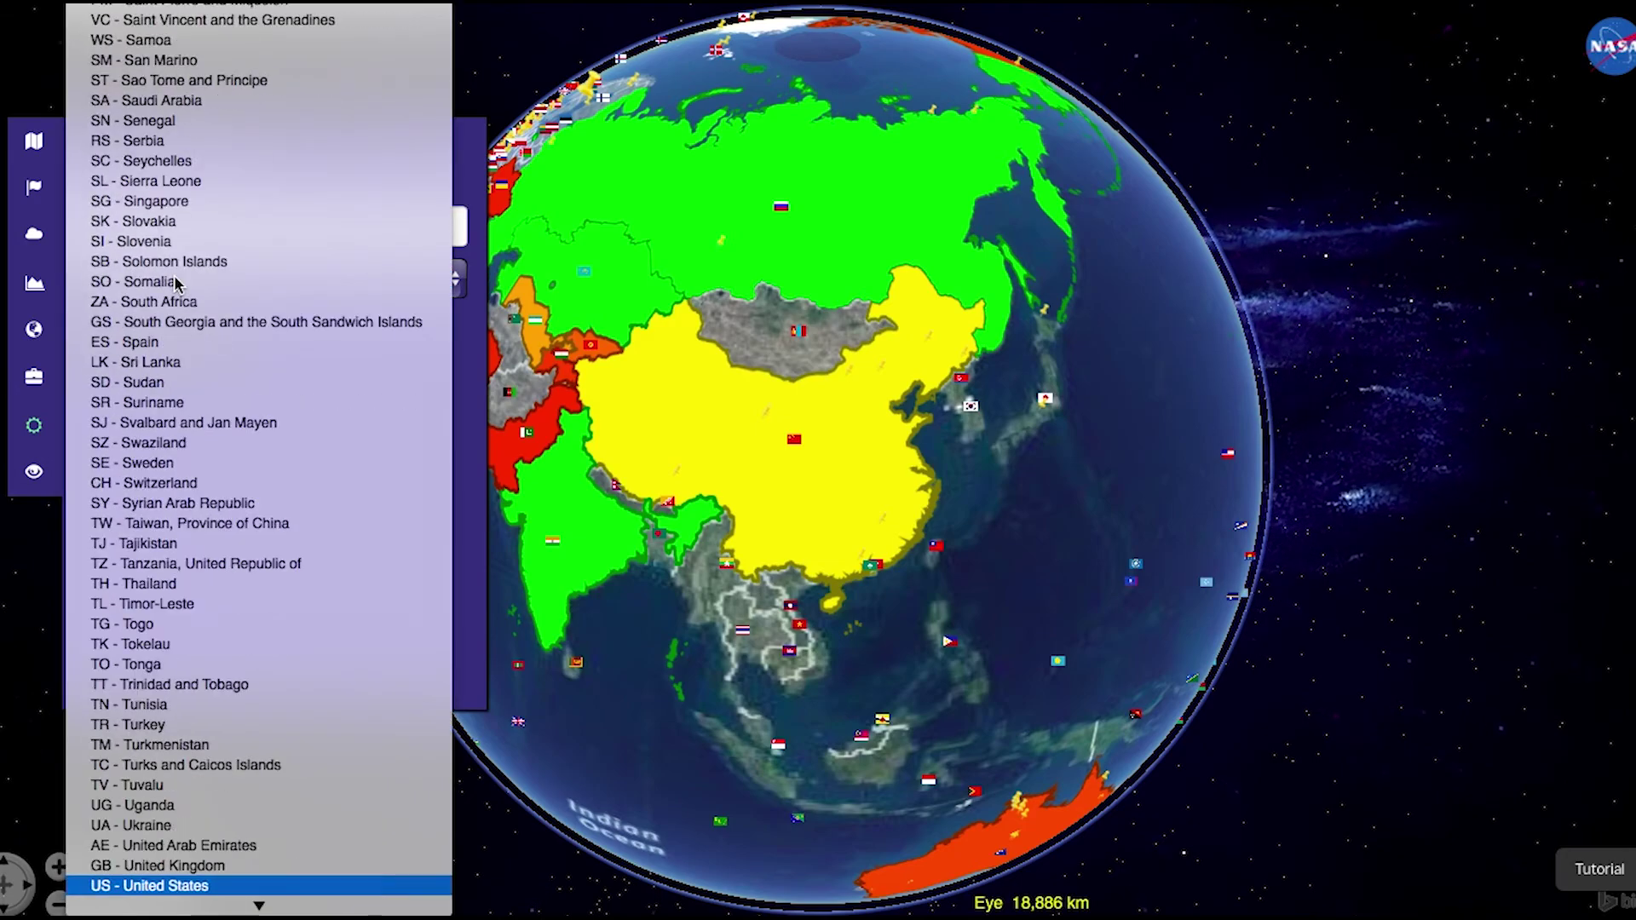
{"action": "left_click", "coordinate": [145, 887]}
{"action": "left_click", "coordinate": [165, 347]}
{"action": "scroll", "coordinate": [236, 477], "scroll_direction": "down", "scroll_amount": 3}
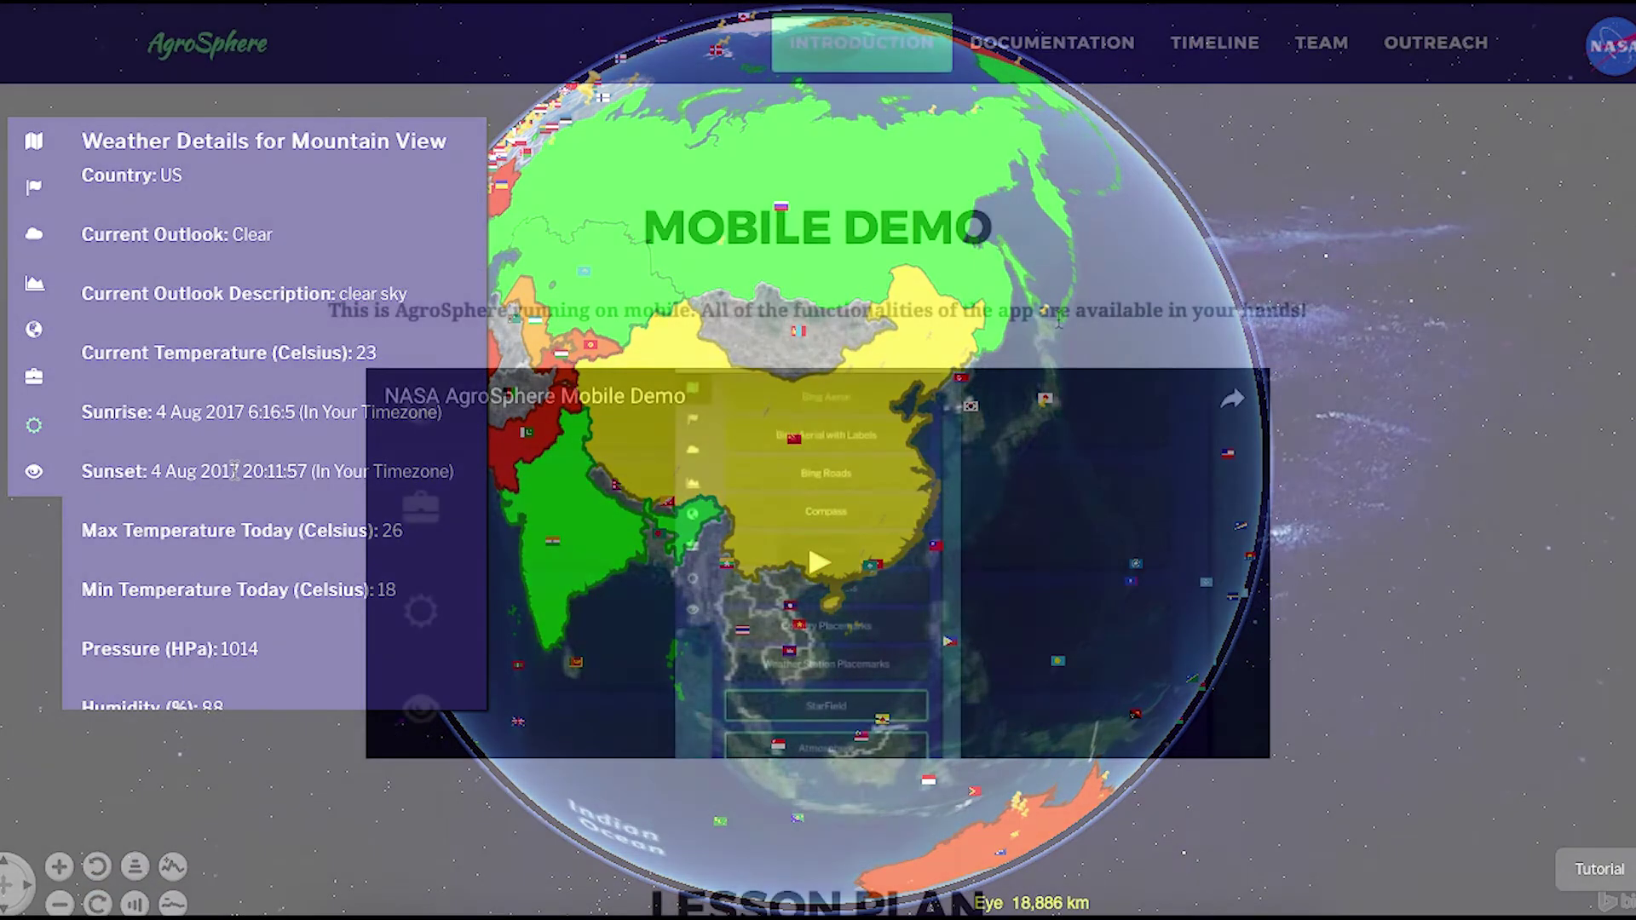
{"action": "scroll", "coordinate": [1061, 328], "scroll_direction": "down", "scroll_amount": 5}
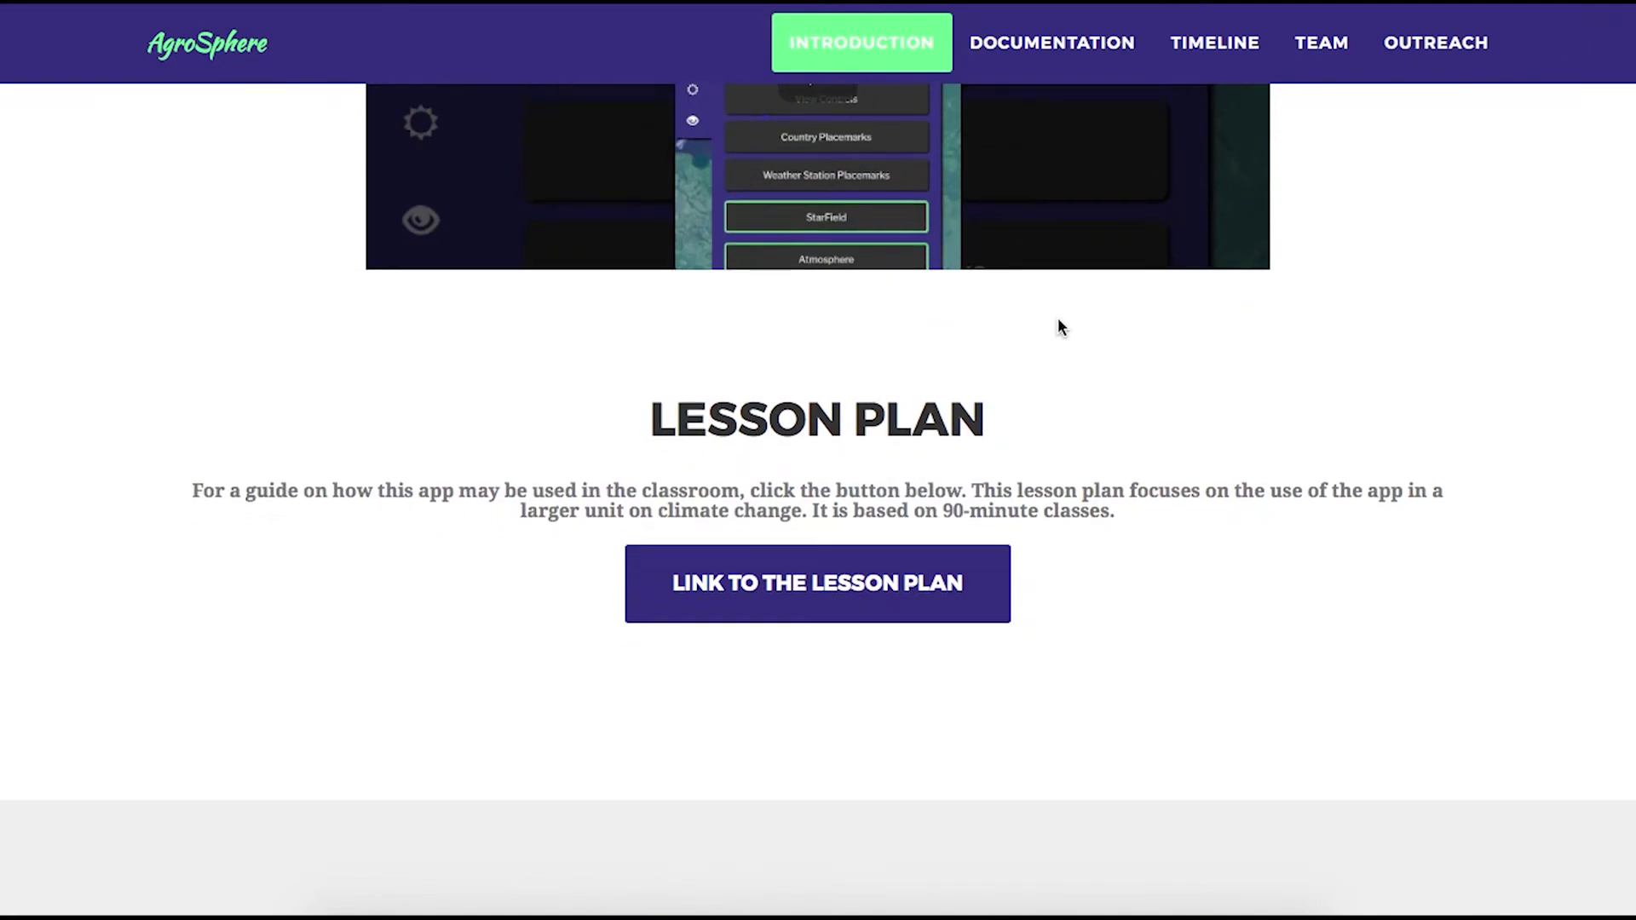
Open the 'How Does Climate Change Affect Agriculture?' lesson plan and scroll through it.
{"action": "left_click", "coordinate": [912, 584]}
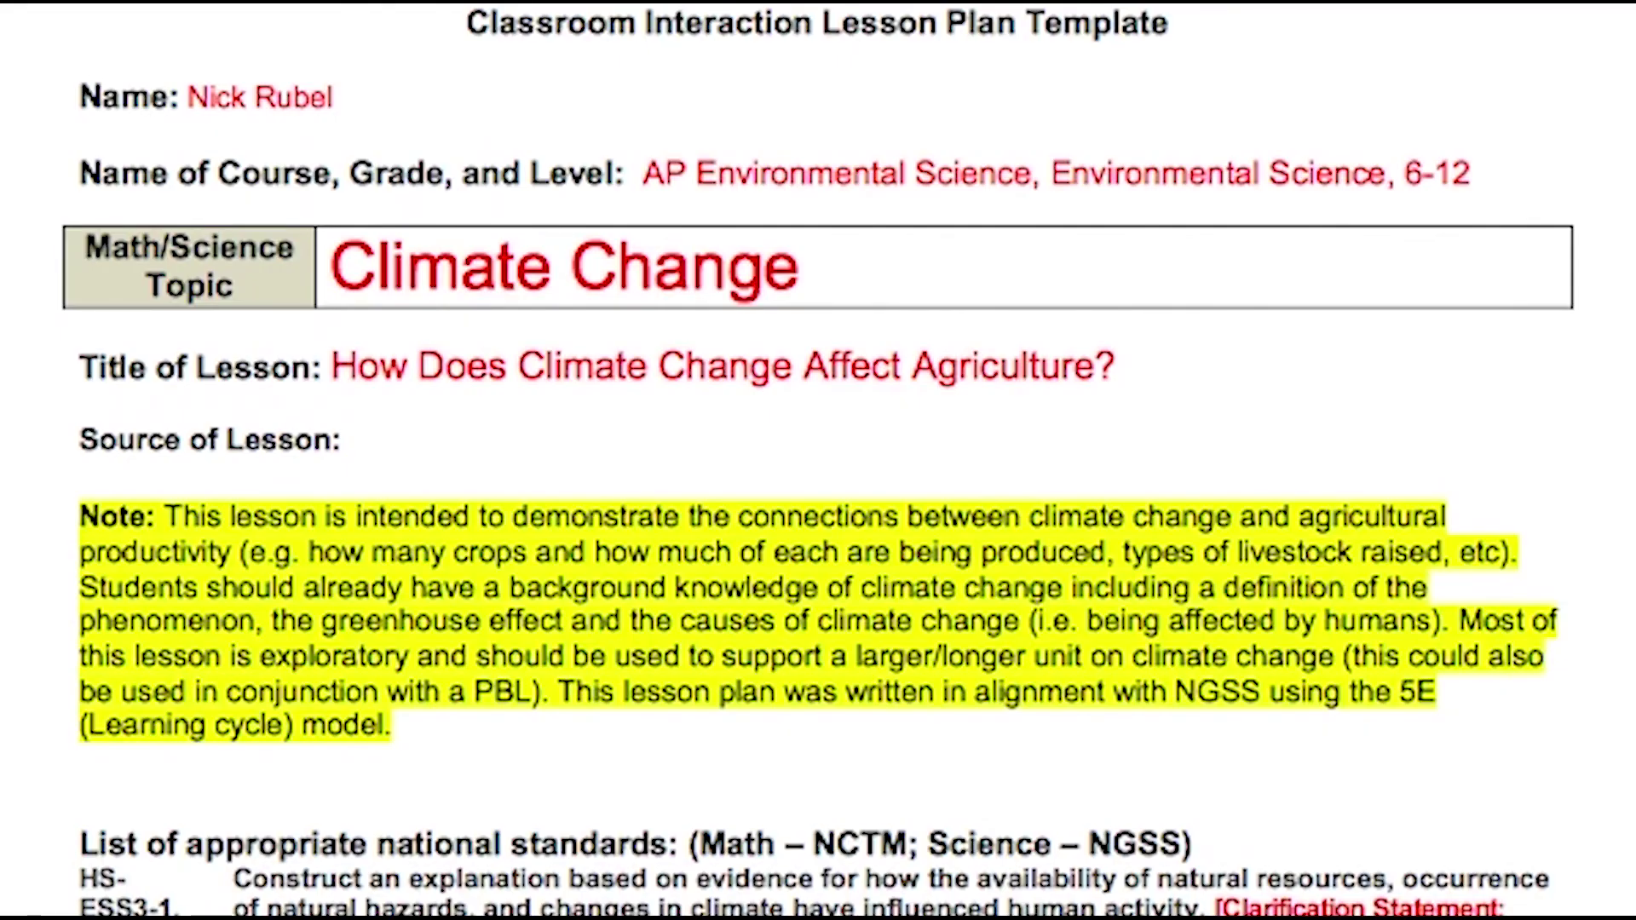
{"action": "scroll", "coordinate": [1035, 894], "scroll_direction": "down", "scroll_amount": 5}
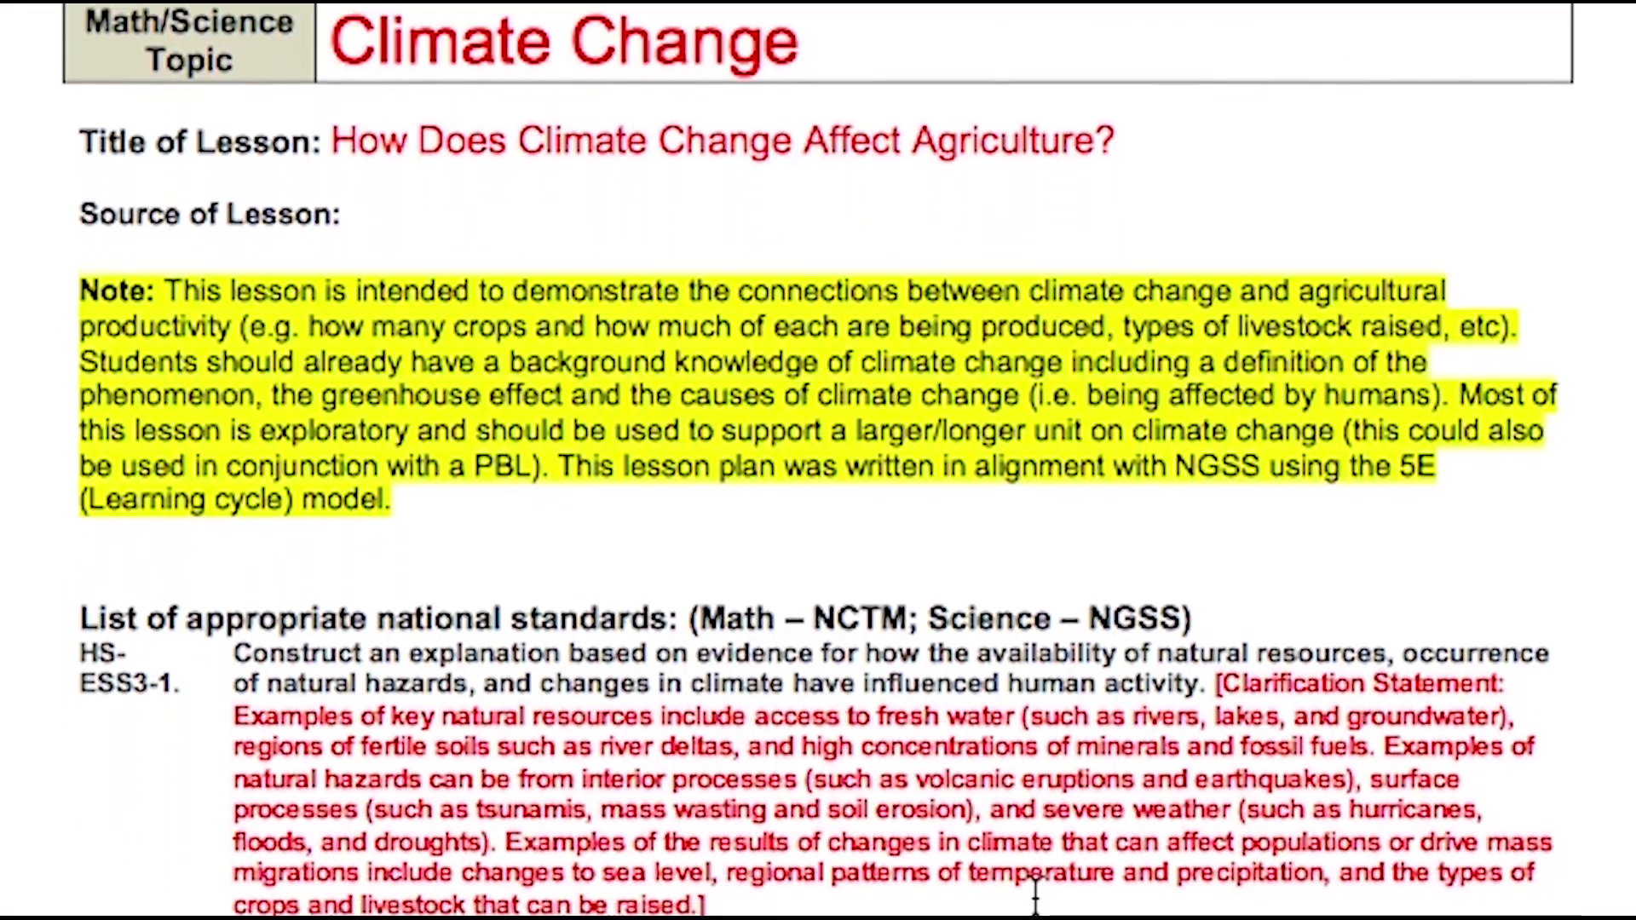